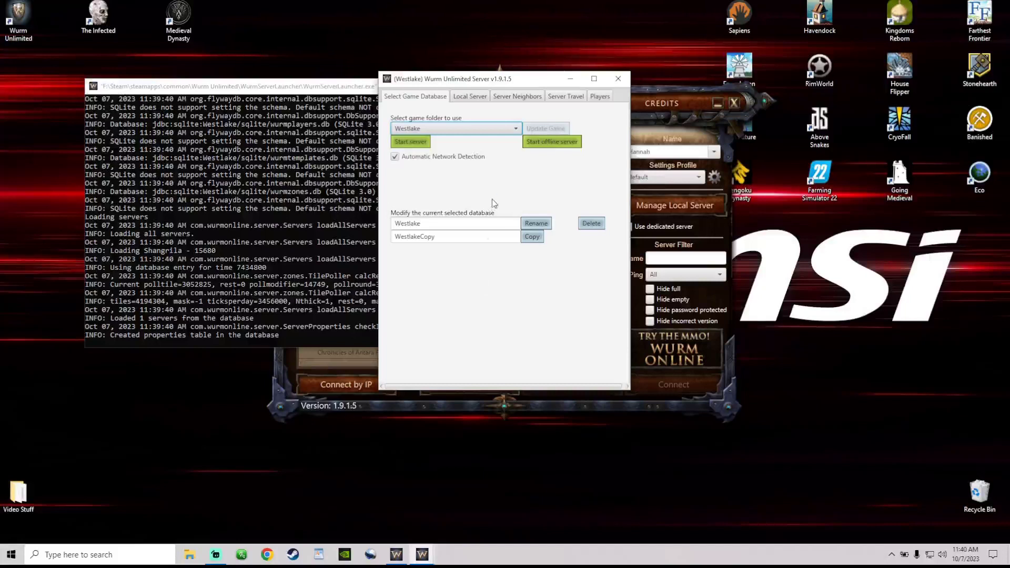
Display Westlake's Gameplay Tweaks settings under the Local Server tab.
click(470, 99)
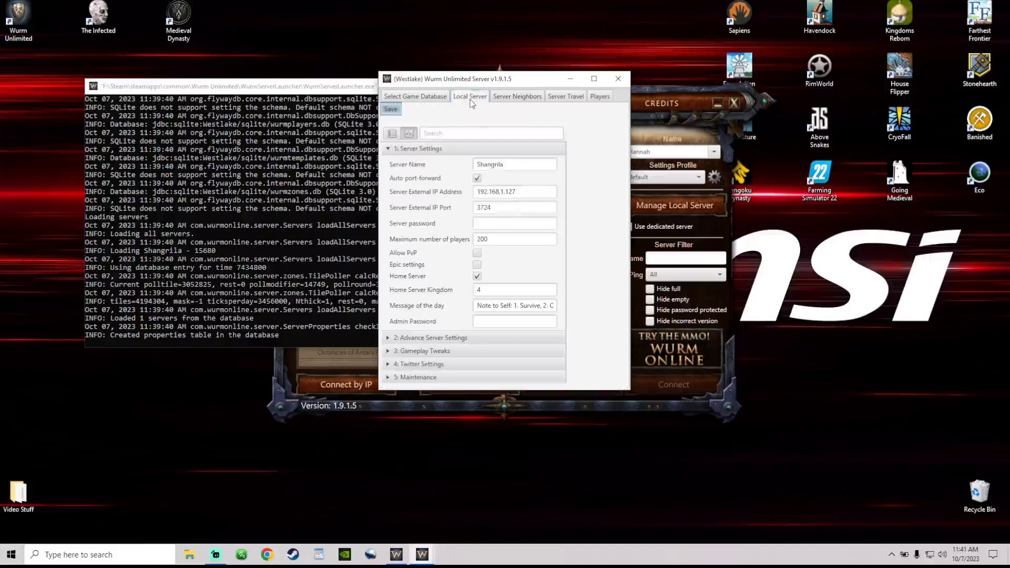
click(419, 353)
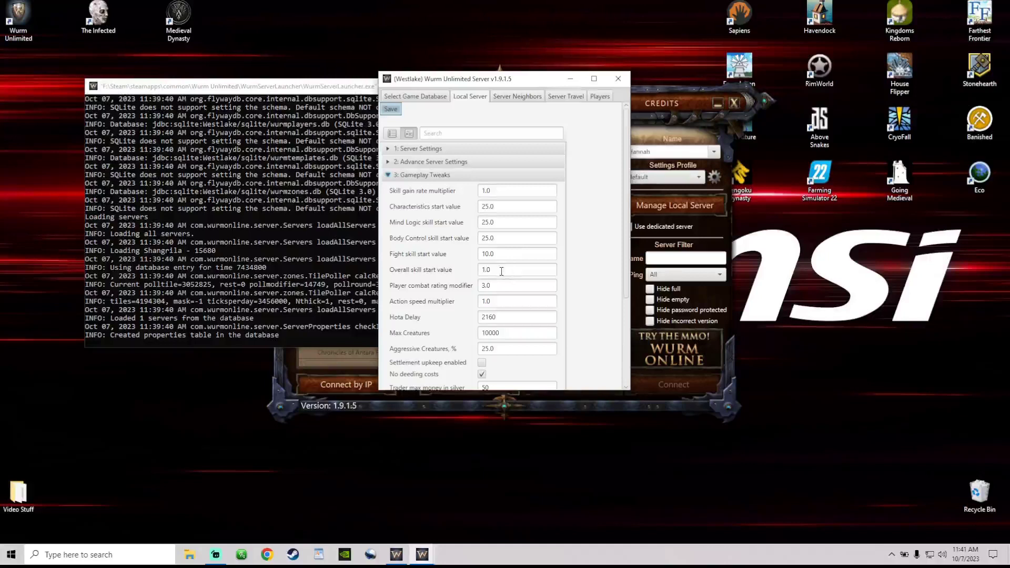
scroll(508, 278, down, 1)
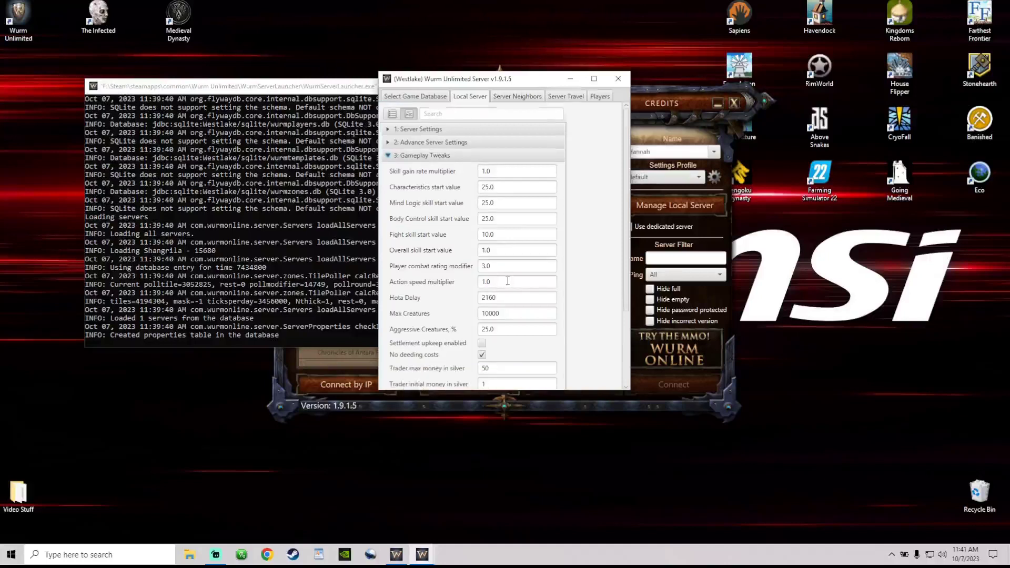
scroll(508, 281, down, 1)
scroll(508, 281, down, 1)
scroll(508, 281, down, 1)
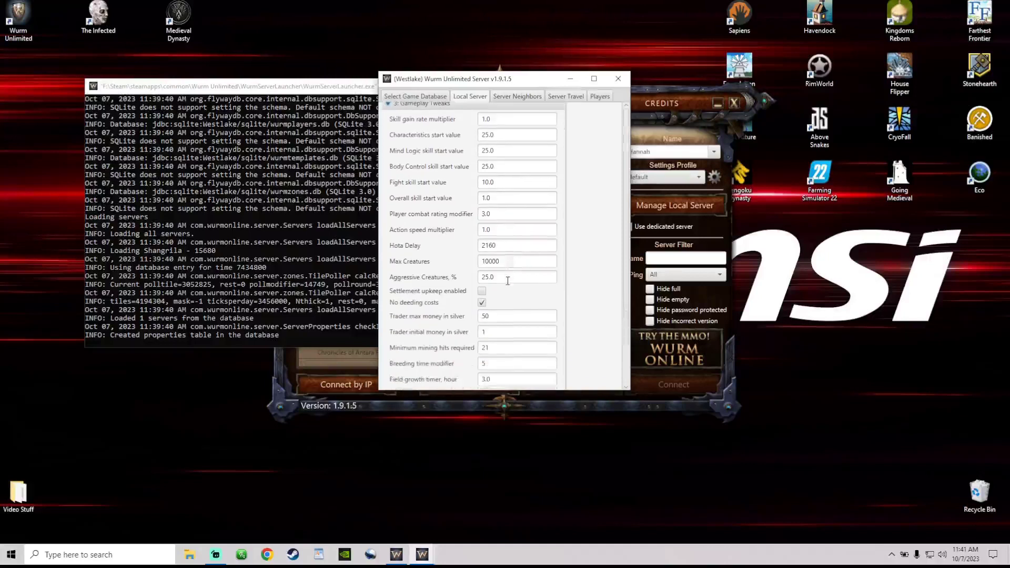
scroll(507, 280, down, 1)
scroll(508, 281, down, 1)
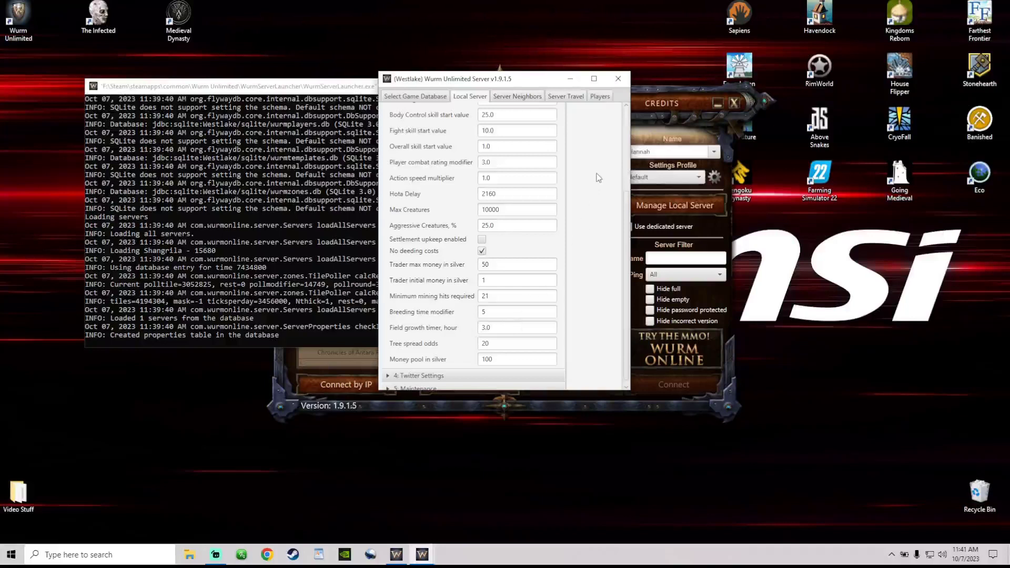
Reopen the local server manager and recheck Westlake's unchanged Gameplay Tweaks.
click(617, 79)
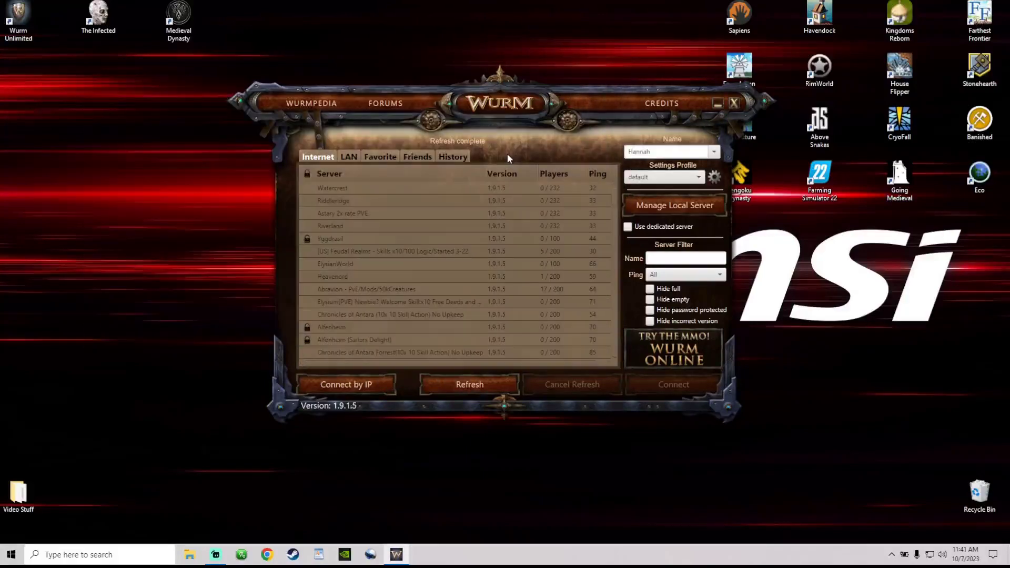
click(649, 203)
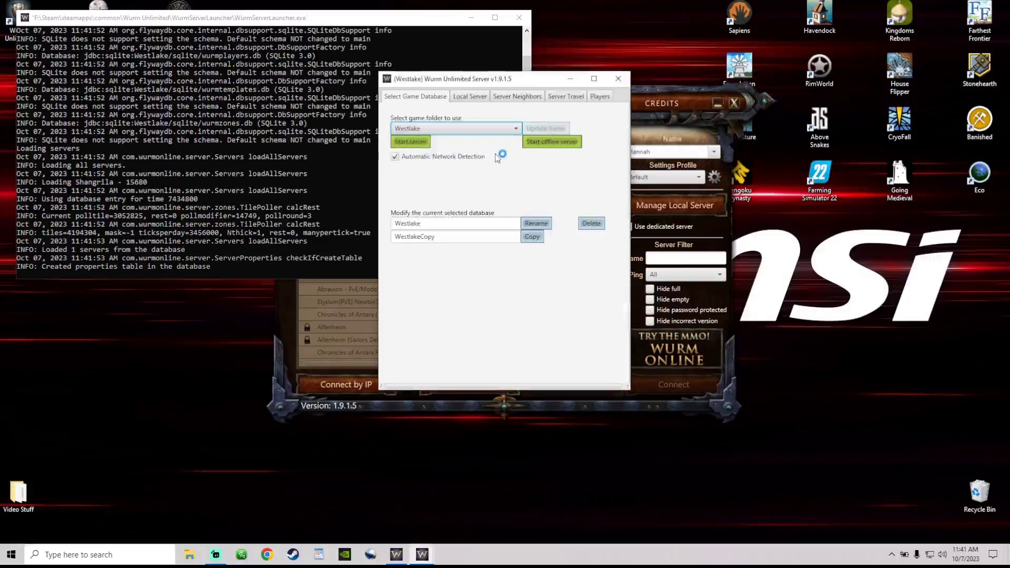
click(470, 97)
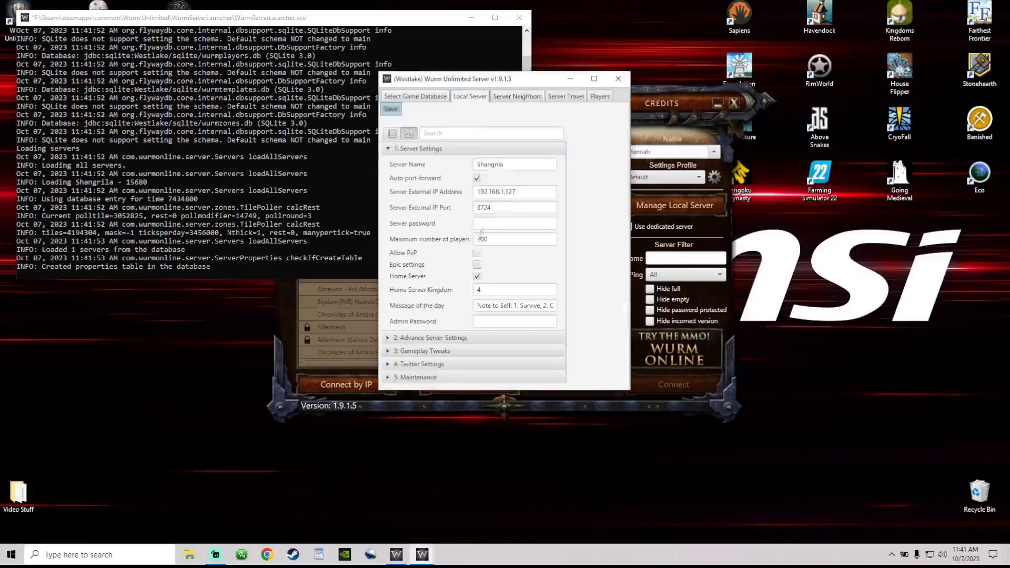
click(422, 350)
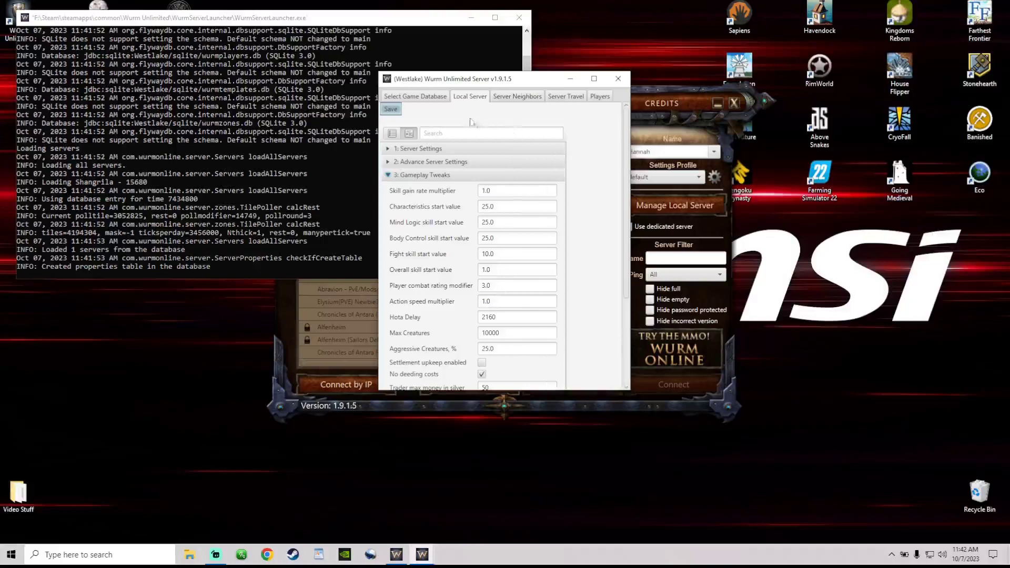
Start the Westlake server in offline mode and minimize the server windows.
click(423, 98)
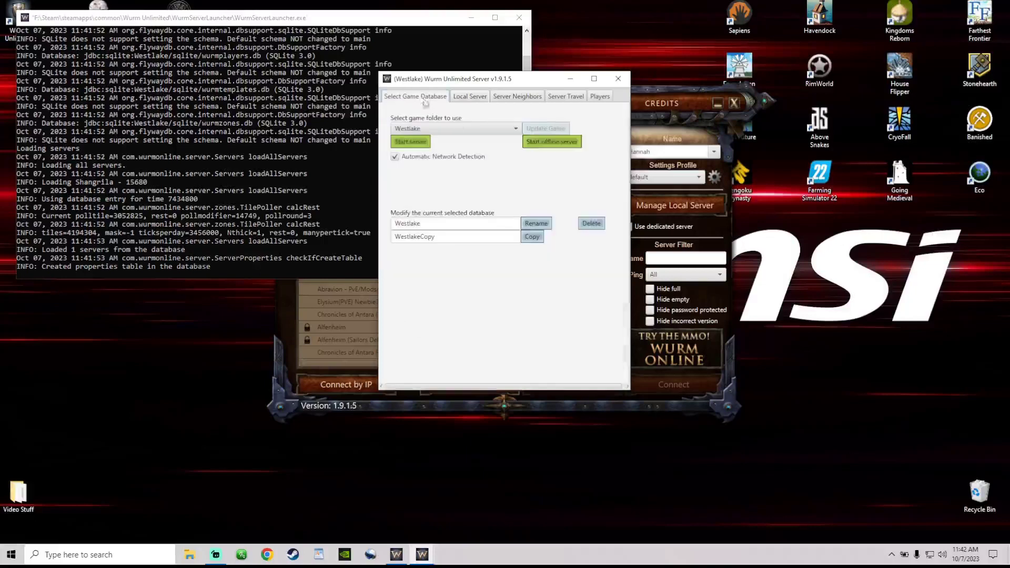
click(545, 143)
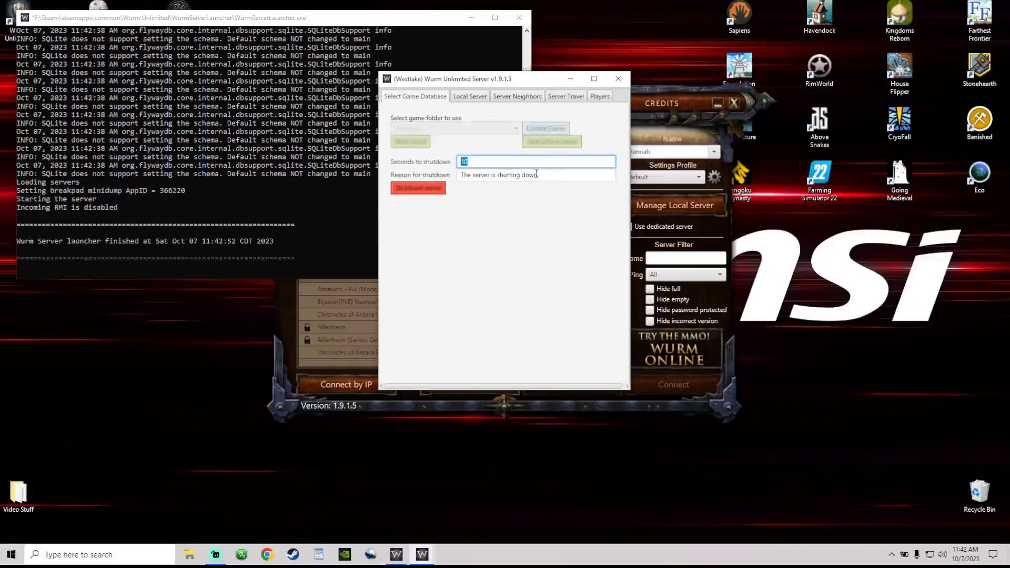
click(570, 78)
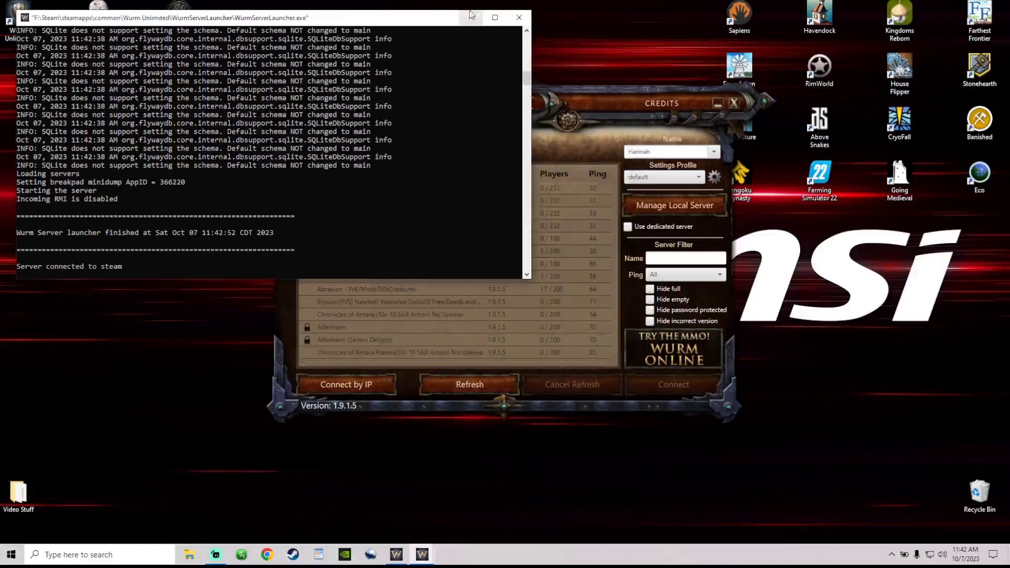
click(471, 17)
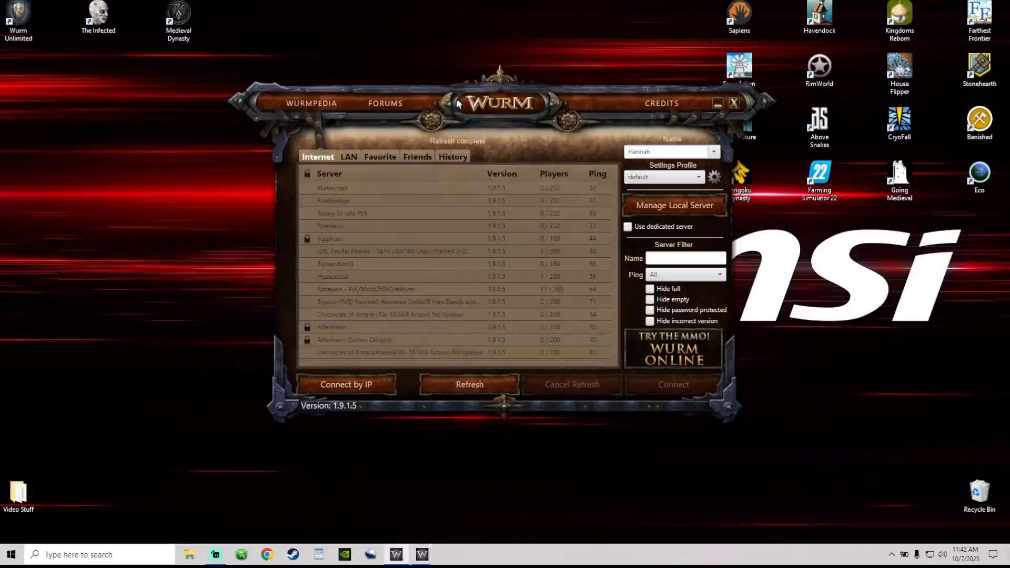
Join the Shangrila server from the LAN server list.
click(346, 157)
click(359, 189)
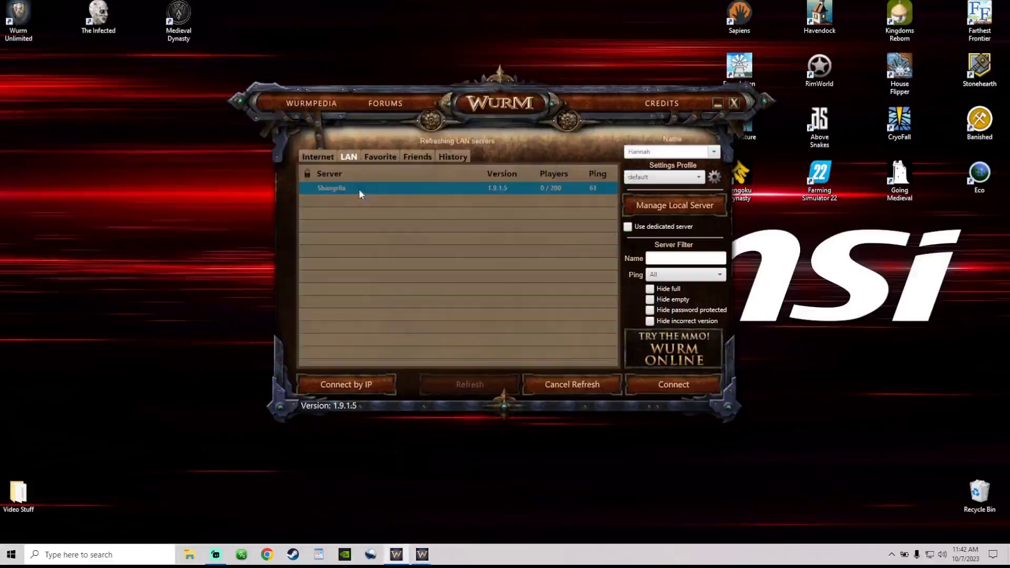
click(639, 384)
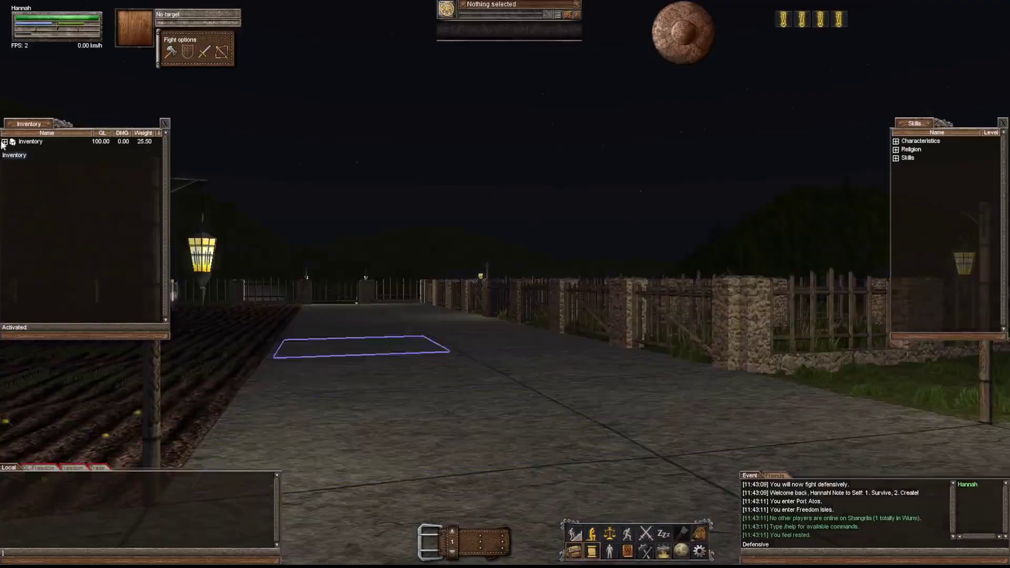
Expand Hannah's inventory, the Skills group and the Nature skill group.
click(5, 142)
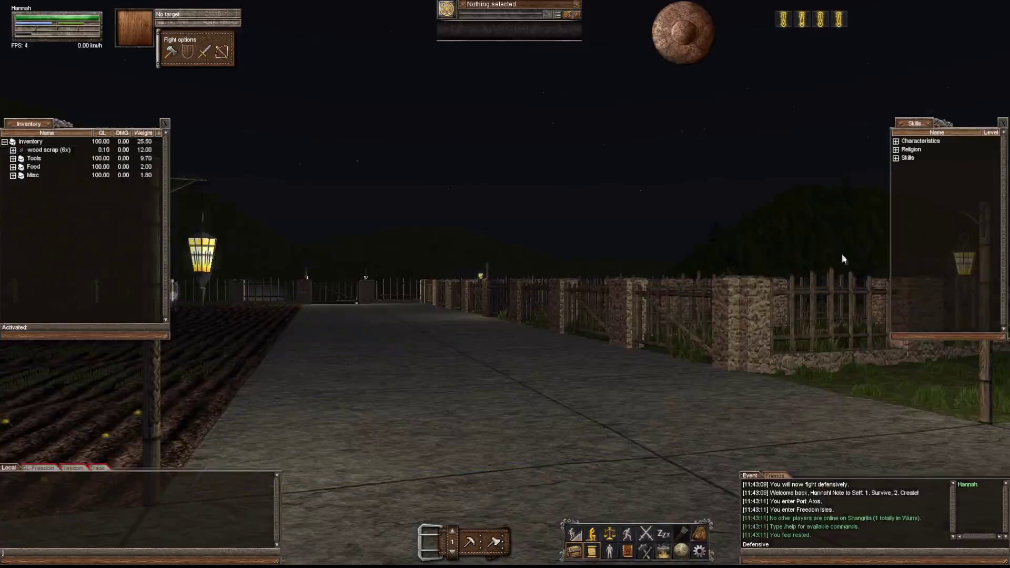
click(897, 159)
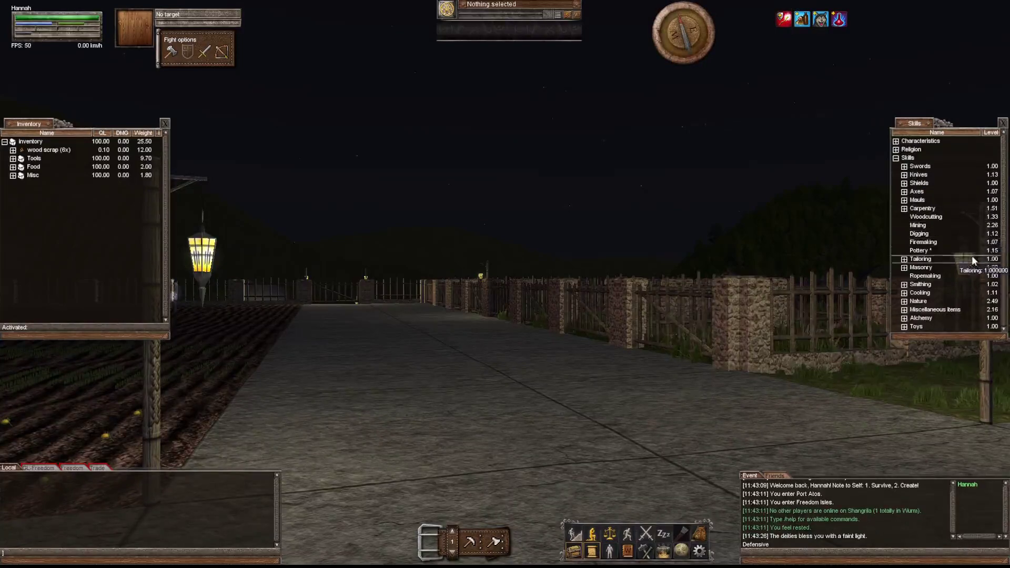
scroll(972, 255, down, 2)
scroll(972, 255, down, 1)
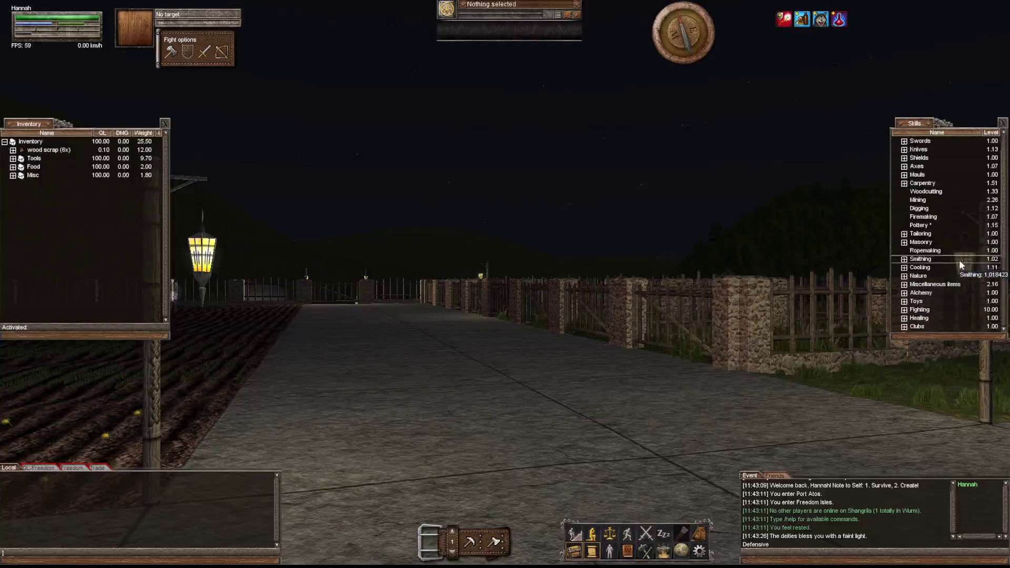
scroll(959, 259, down, 2)
scroll(959, 259, down, 2)
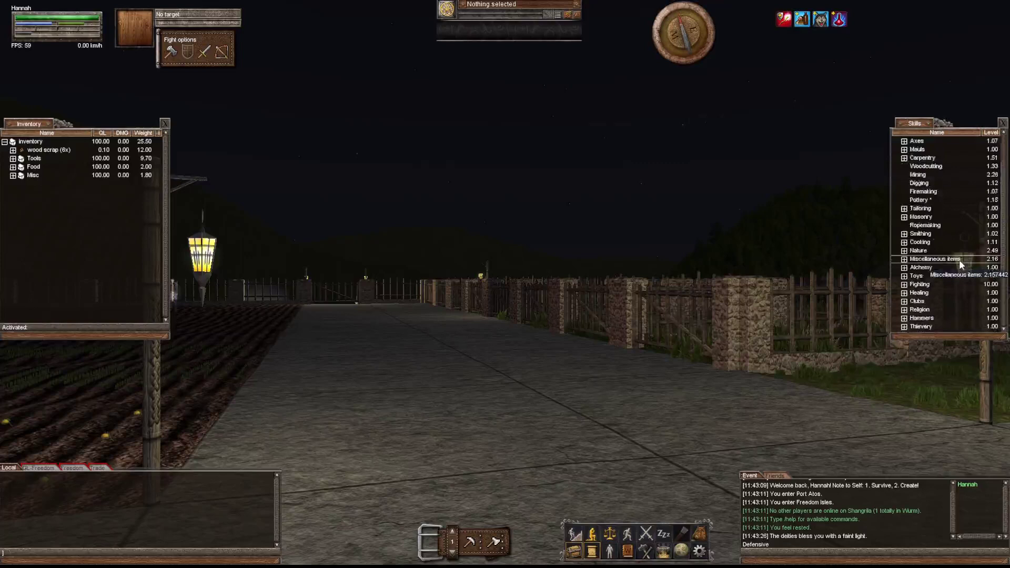
scroll(959, 260, down, 2)
scroll(960, 263, down, 1)
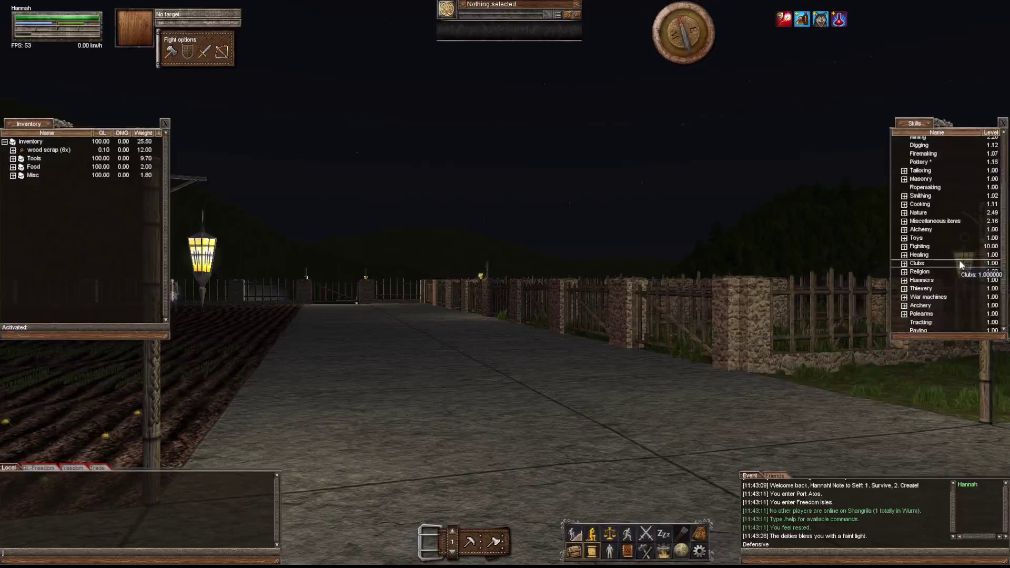
scroll(960, 260, up, 1)
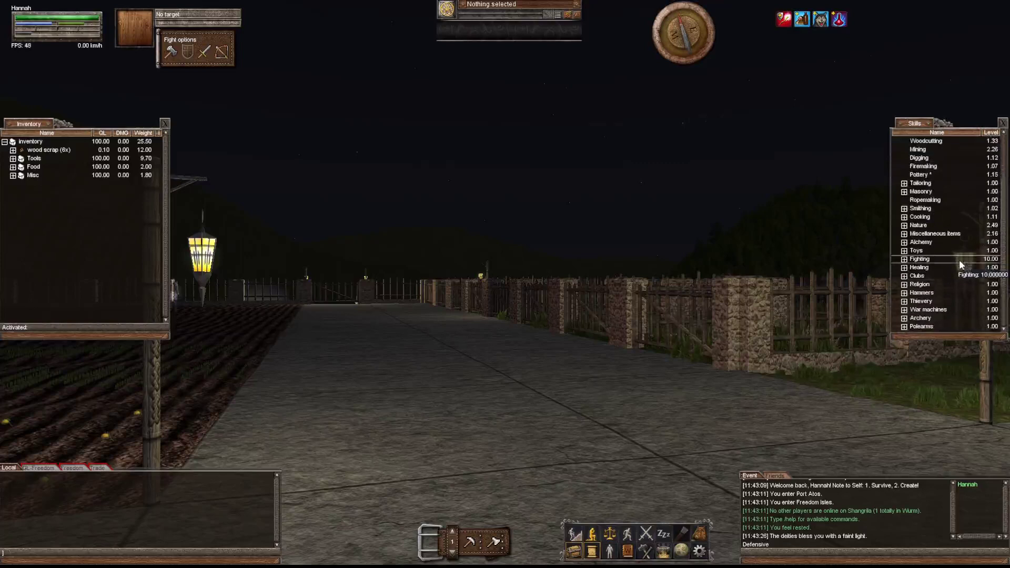
click(904, 227)
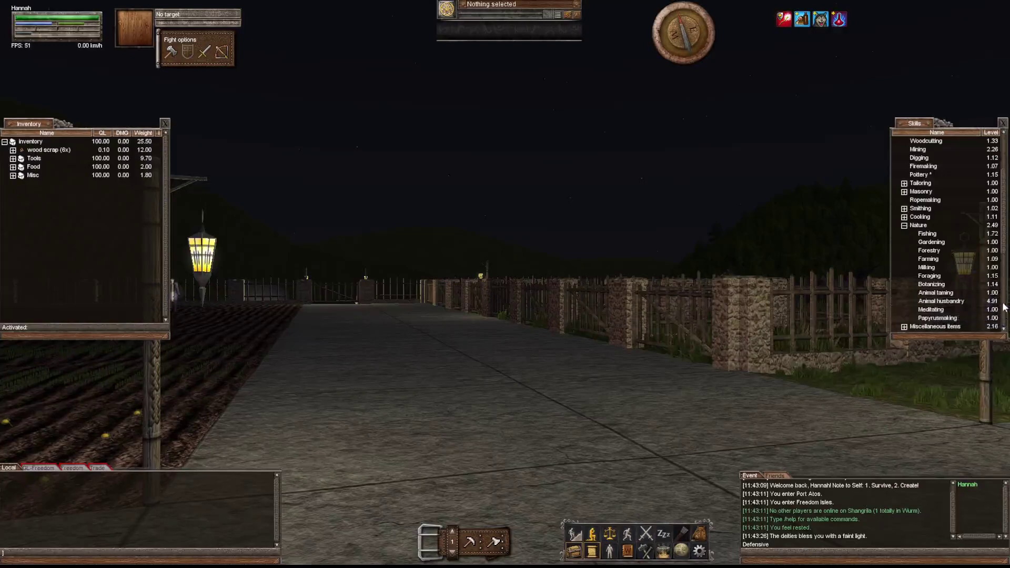
Walk a little down the village street, looking between the road and farm field.
right_click(719, 376)
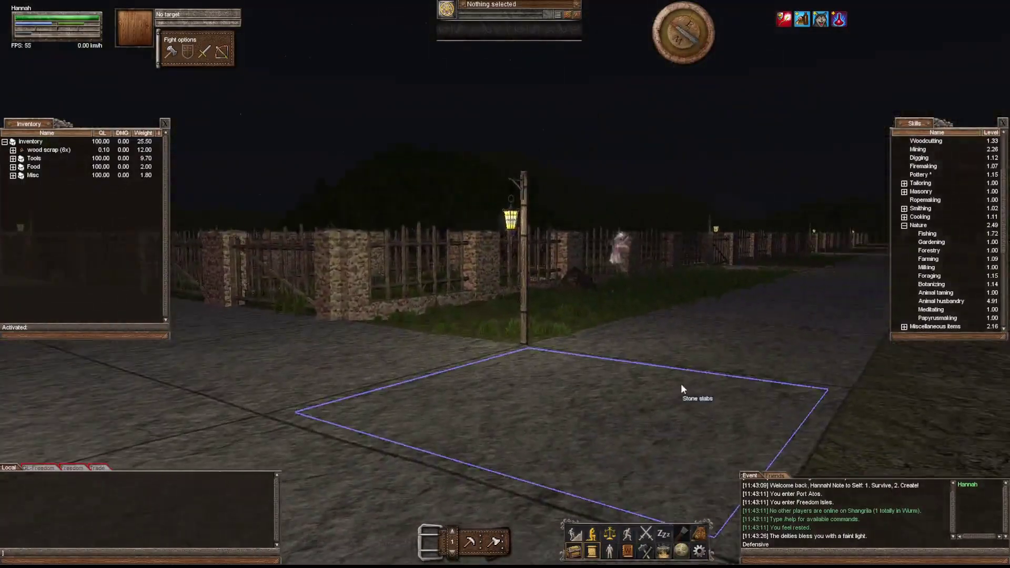
key(w)
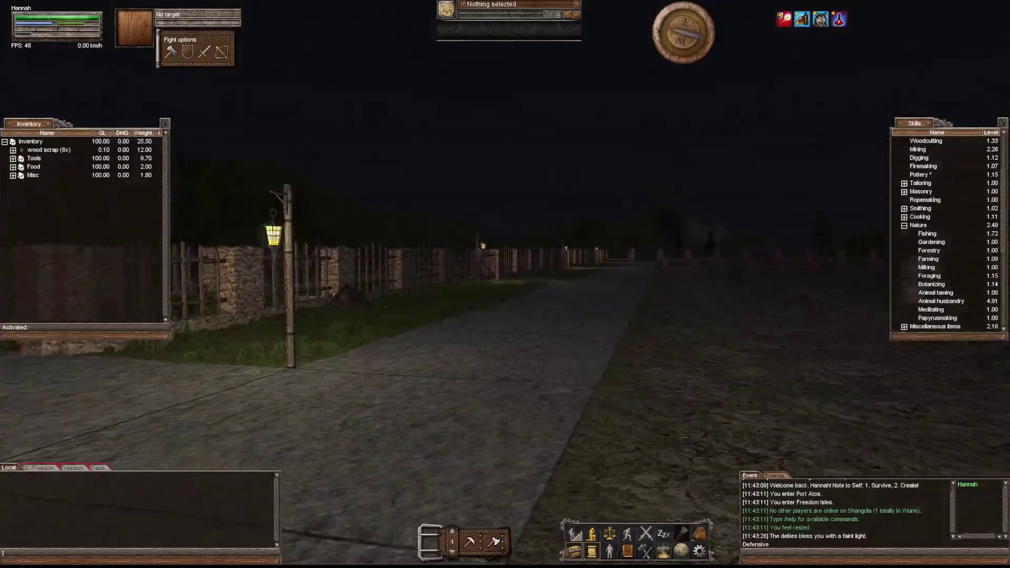
key(a)
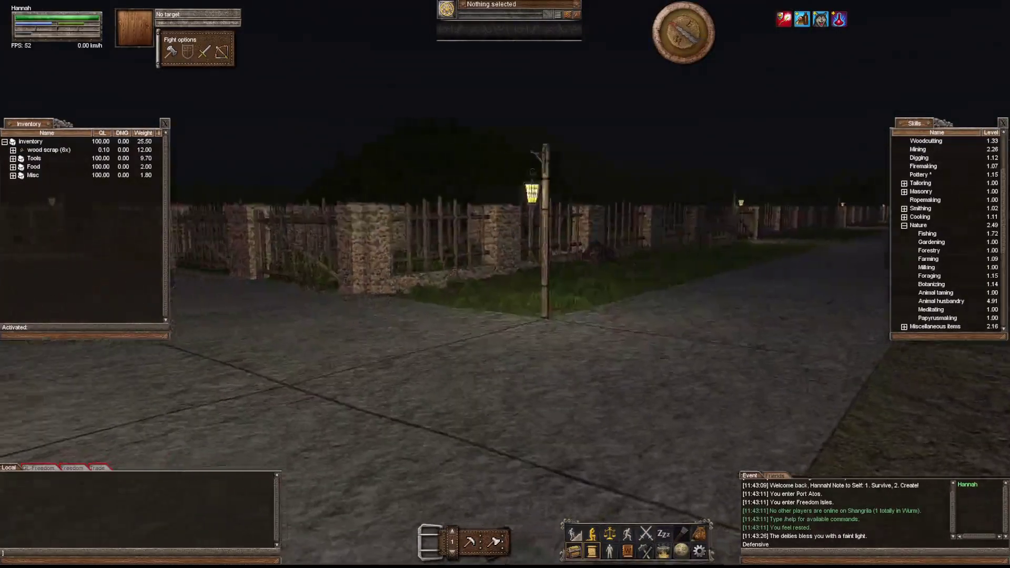
key(a)
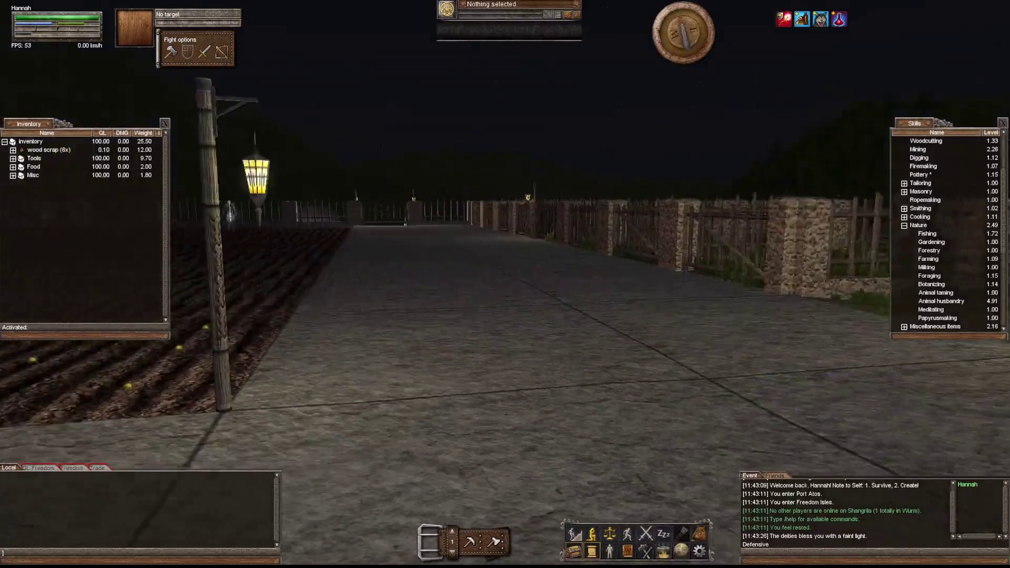
key(a)
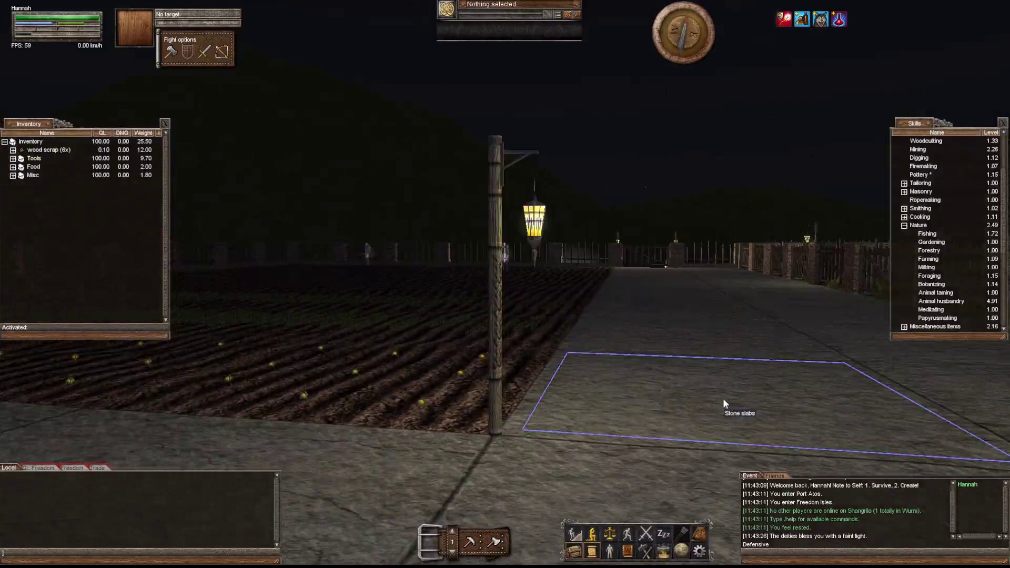
key(a)
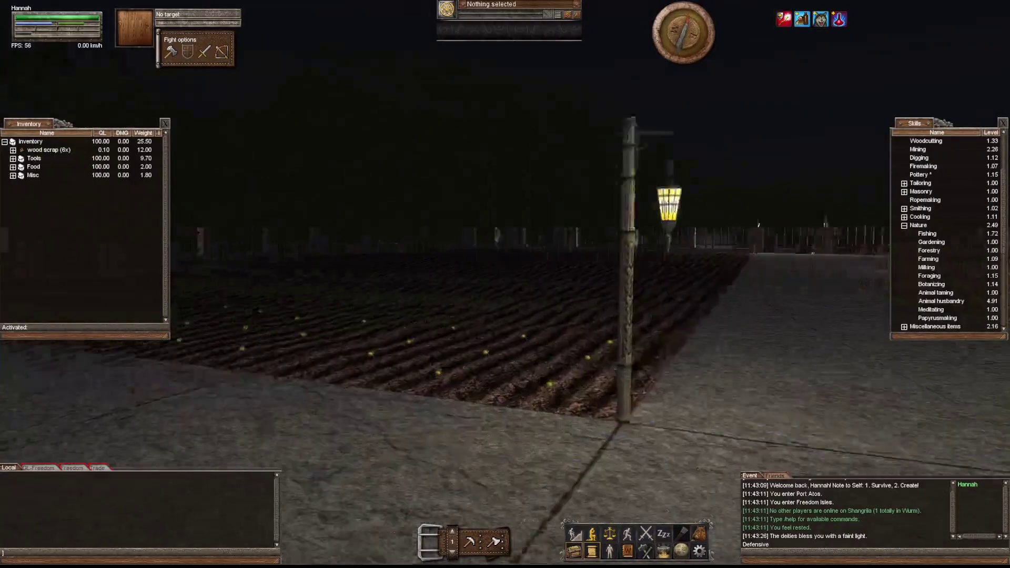
key(a)
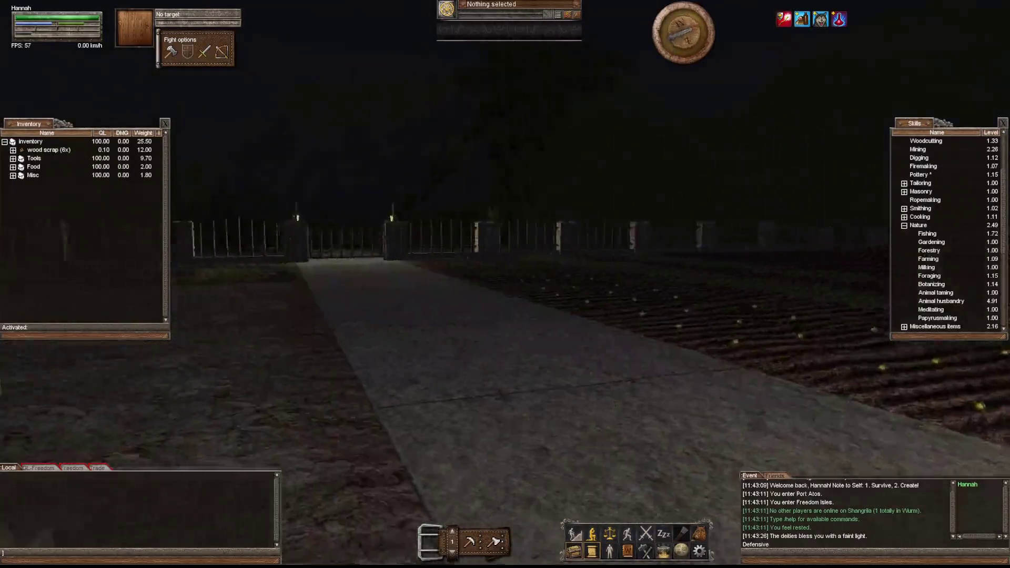
key(d)
key(d)
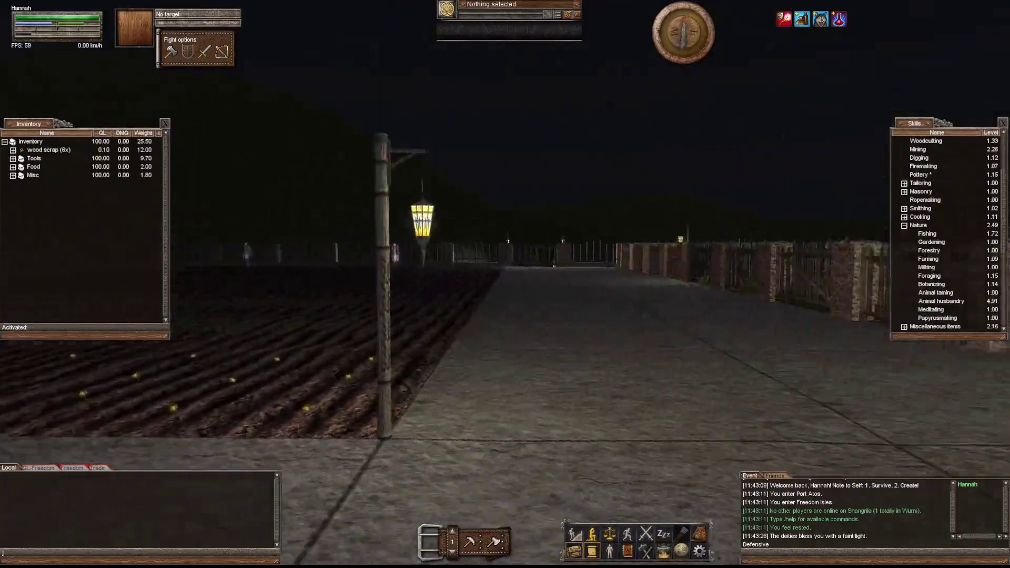
key(d)
Walk along the road past the fence, ending facing the field and lamp post.
key(w)
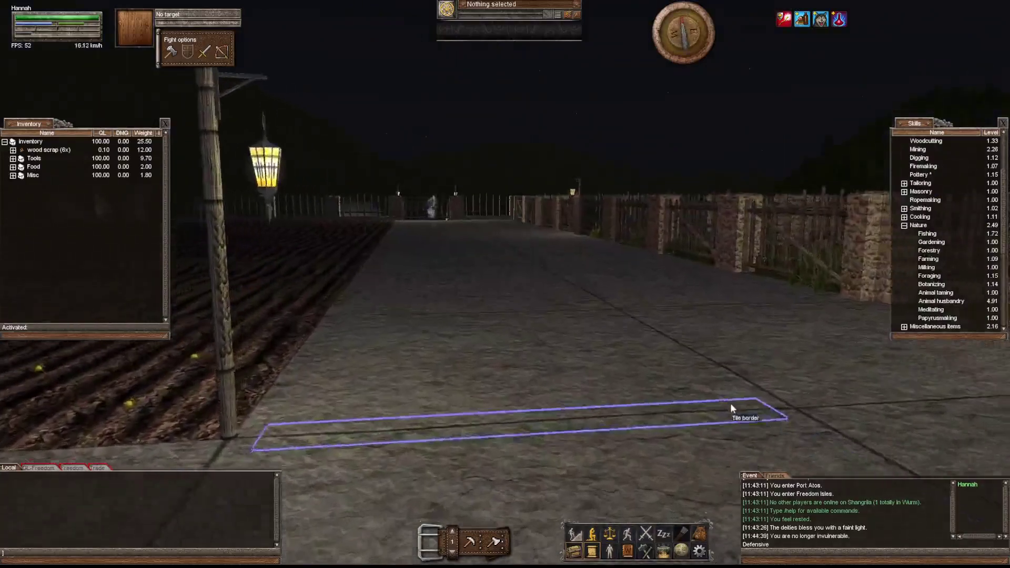
key(d)
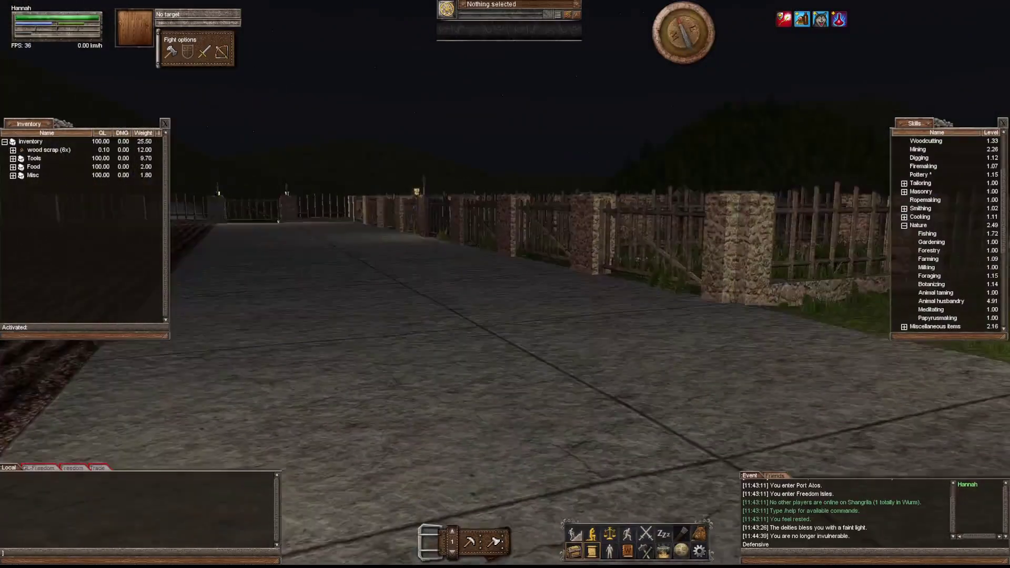
key(w)
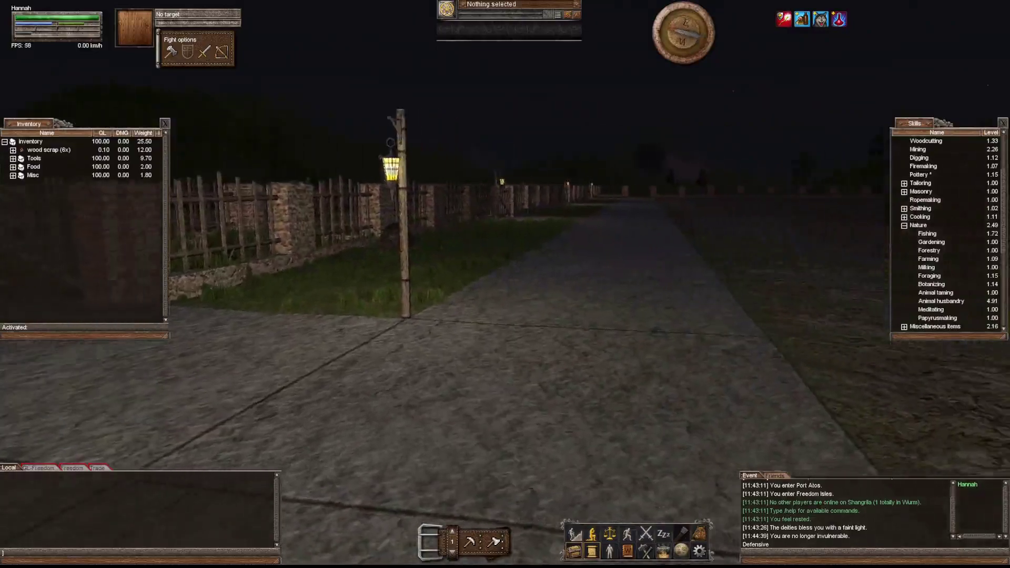
key(a)
key(a)
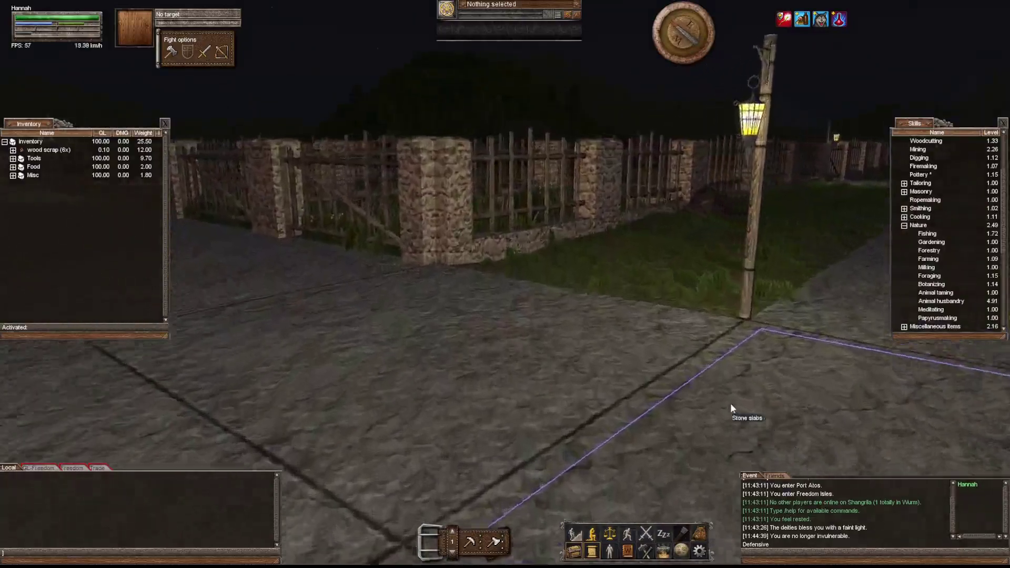
key(a)
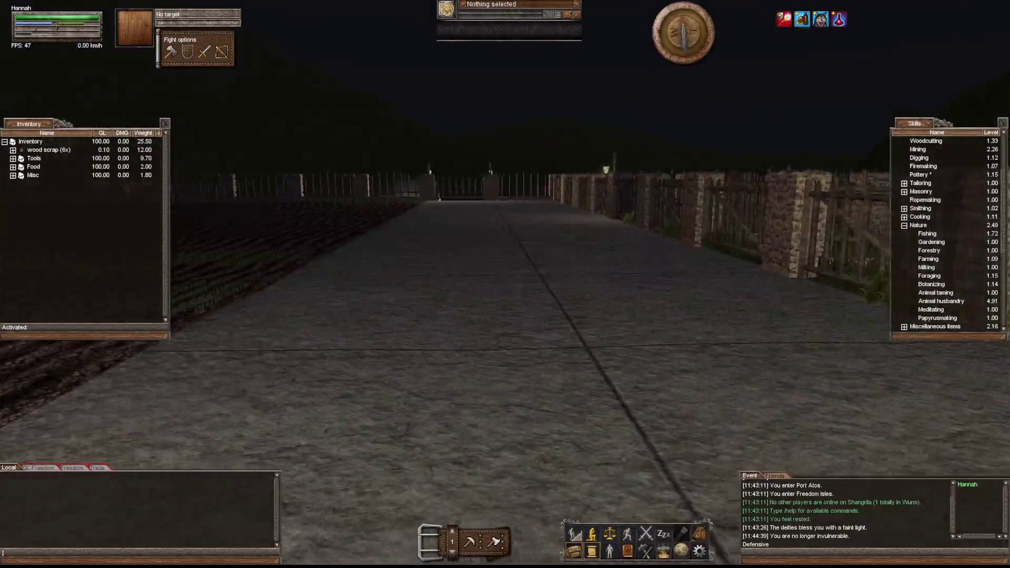
key(a)
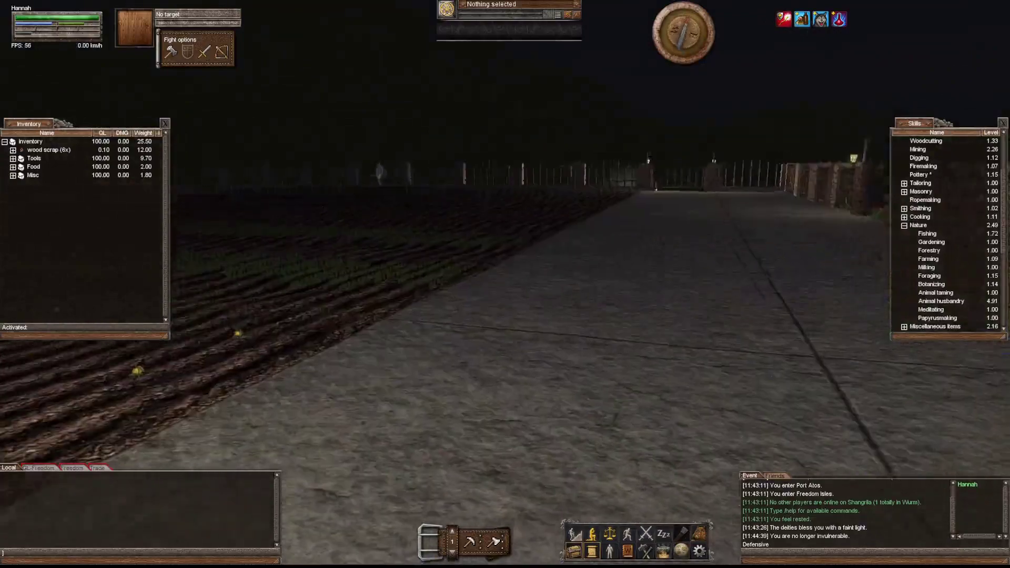
key(a)
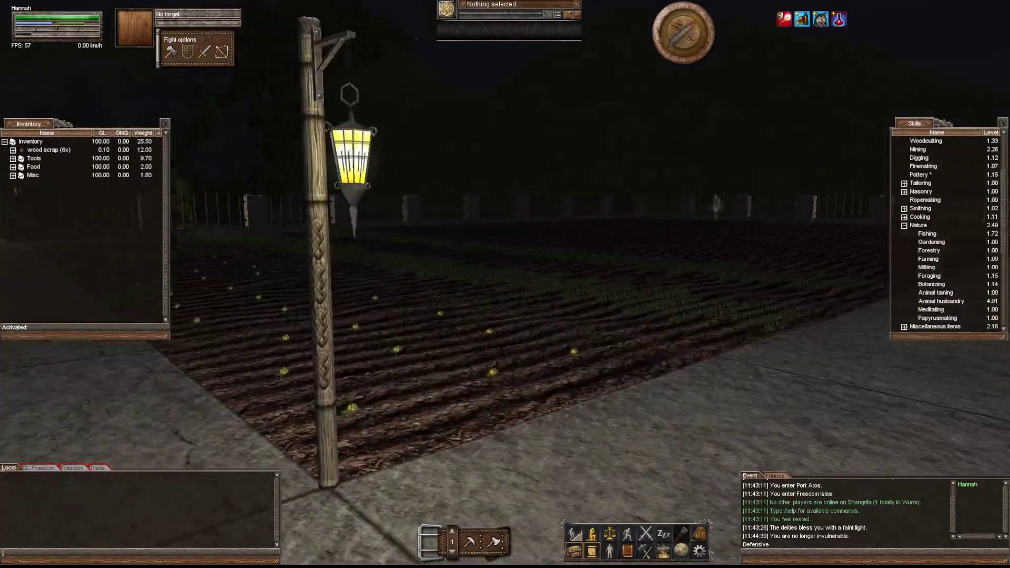
Walk toward the field and expand the inventory's Tools group.
key(w)
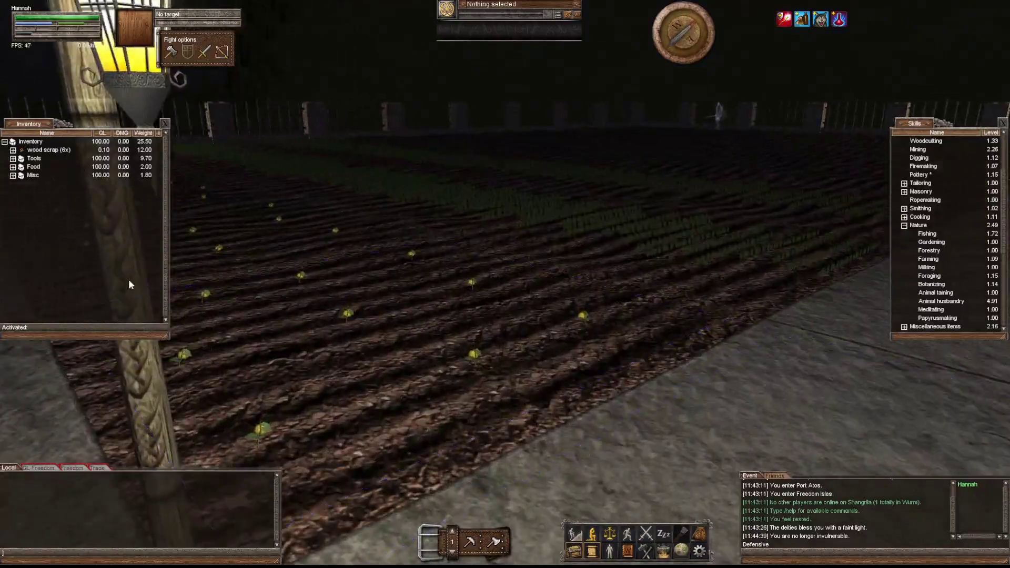
click(14, 149)
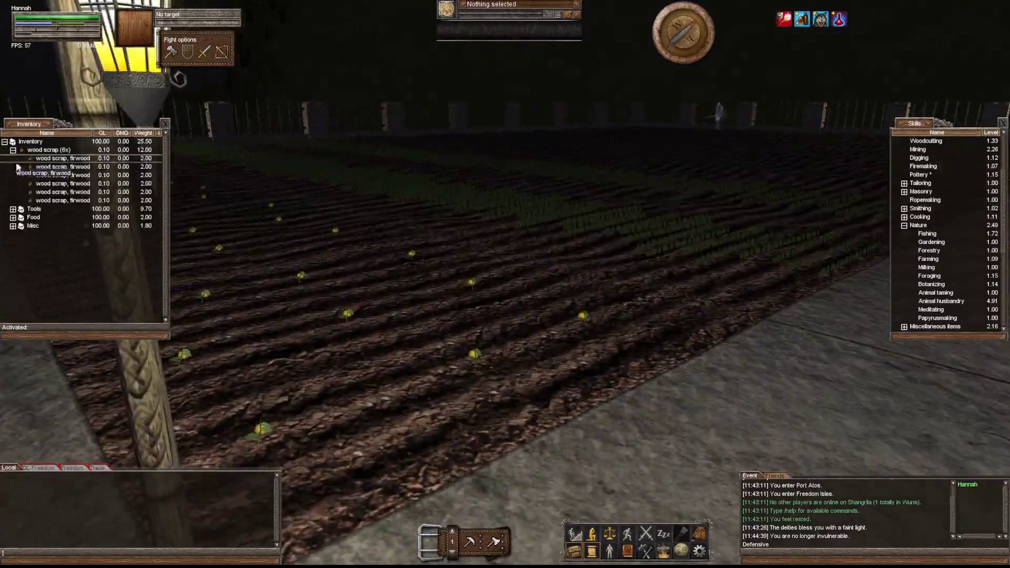
click(13, 149)
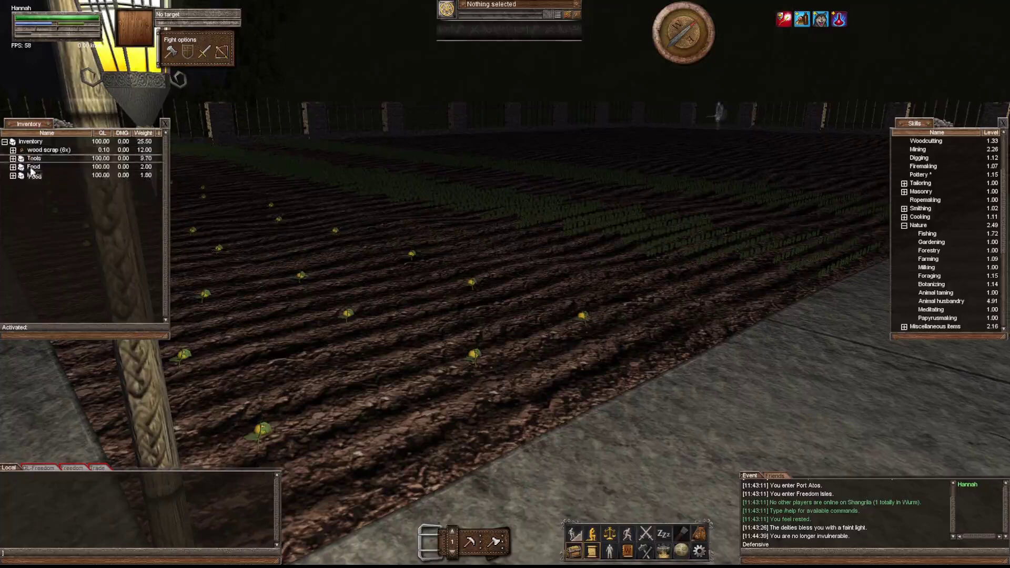
click(13, 158)
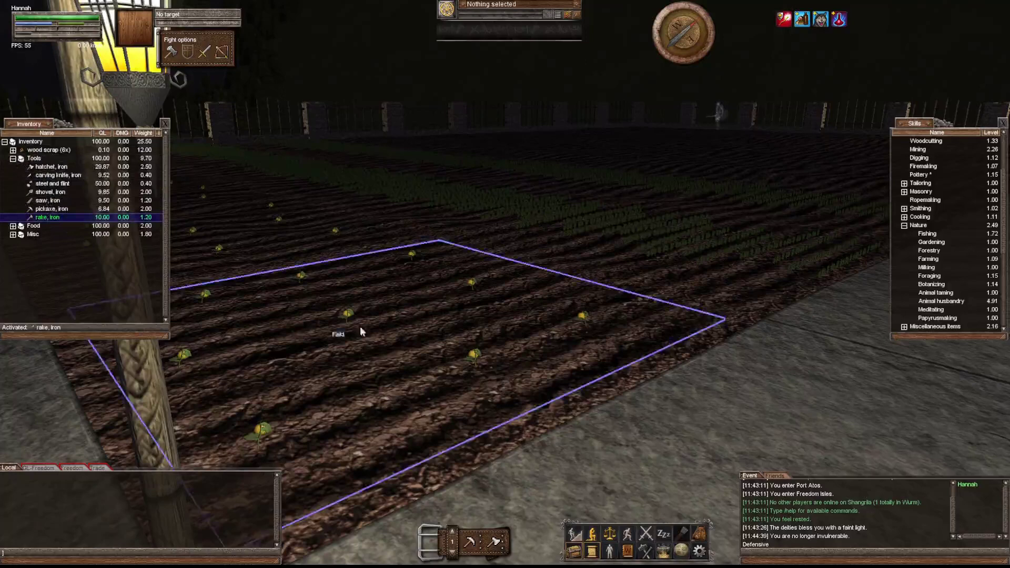
Bring up the field tile's actions and the Options menu, then close both.
right_click(375, 332)
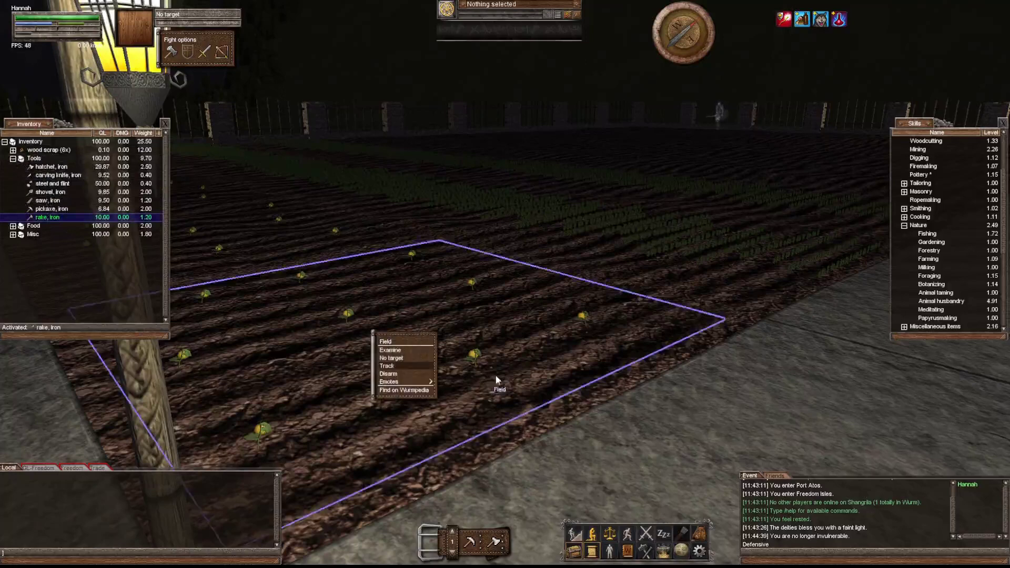
key(Escape)
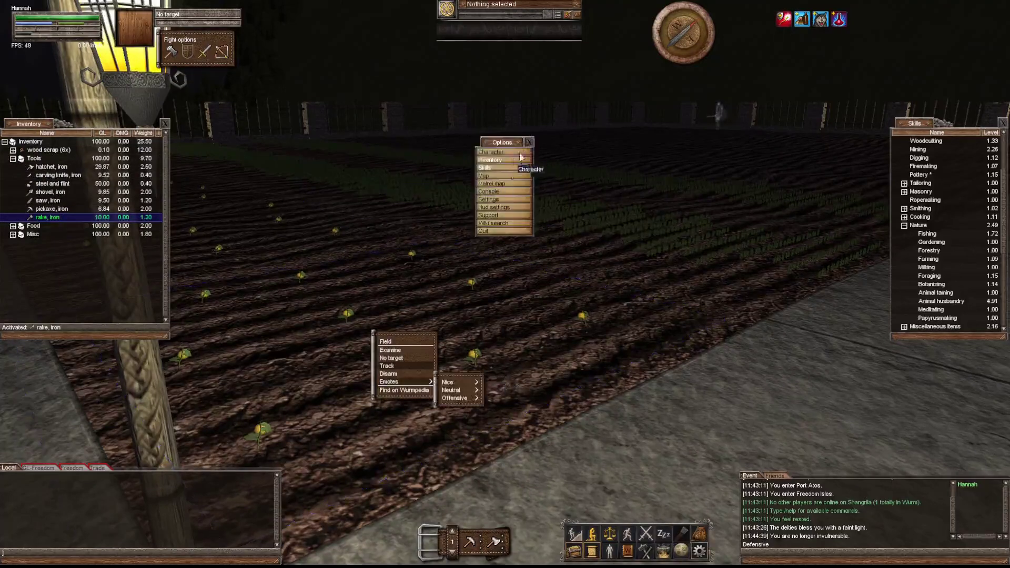
click(530, 140)
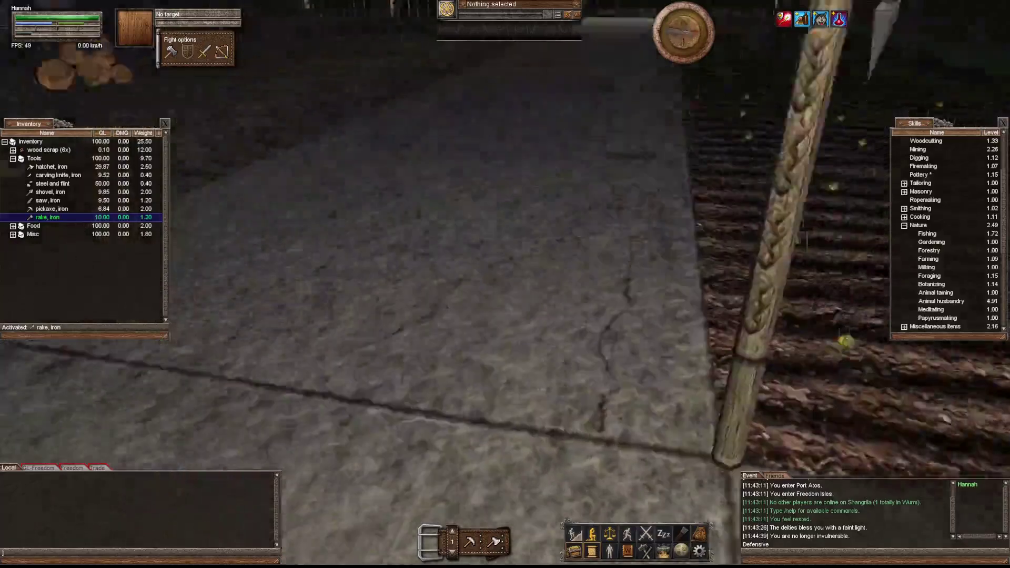
Walk up to the cedarwood bulk storage bin and open its contents.
key(w)
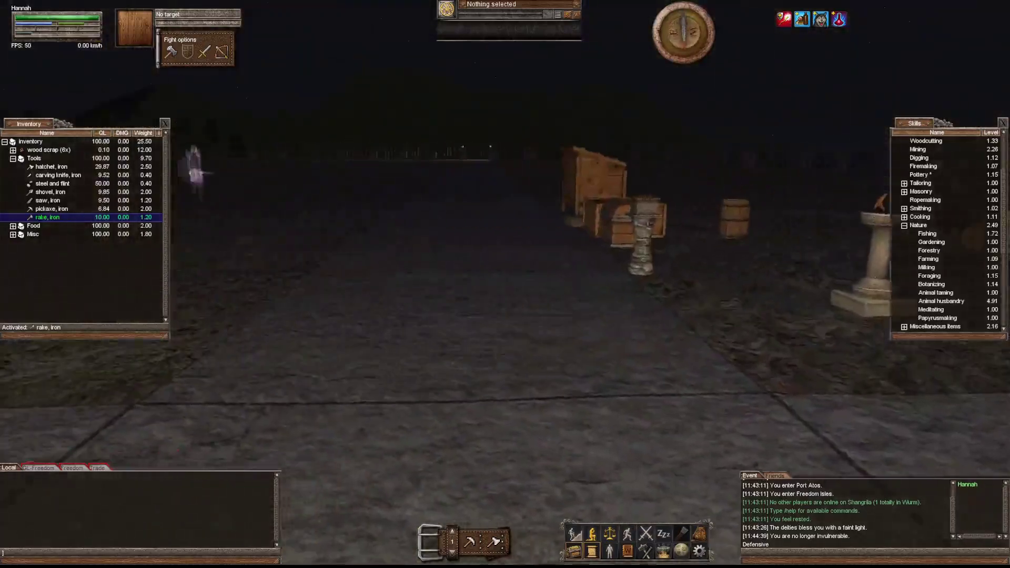
key(d)
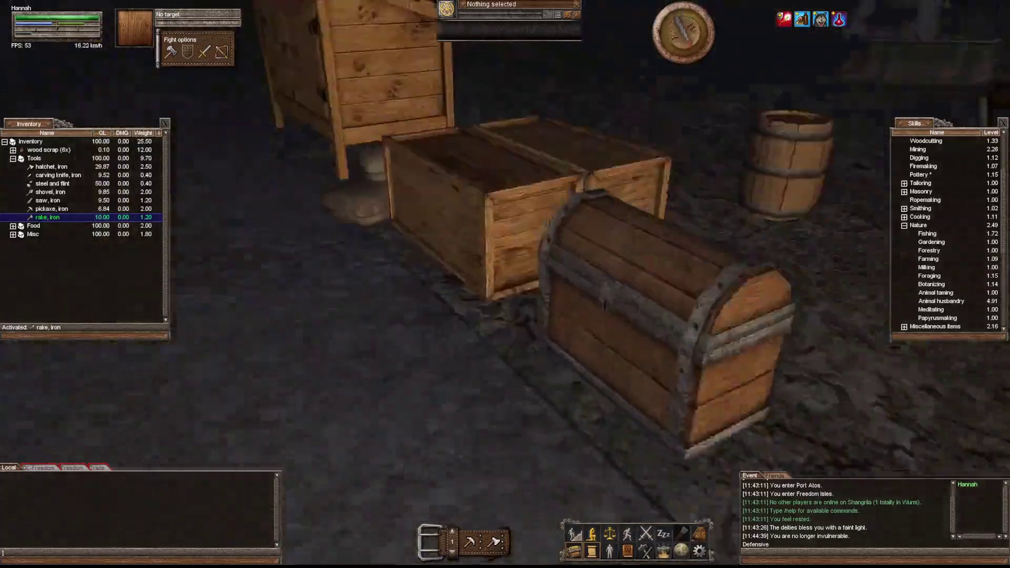
right_click(453, 245)
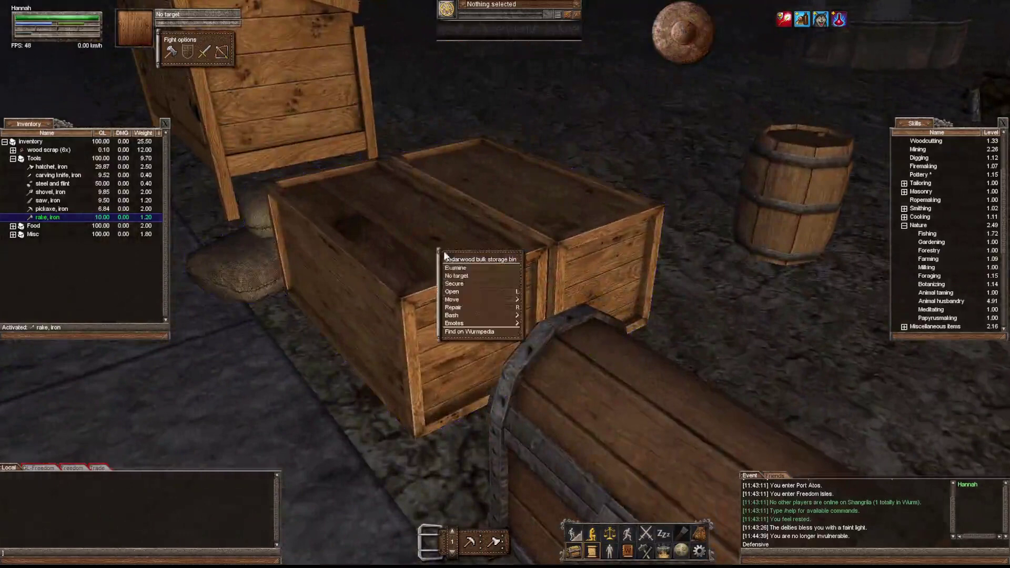
click(456, 294)
Move the wood scrap pile into the bin and close the bin window.
drag(70, 150, 475, 272)
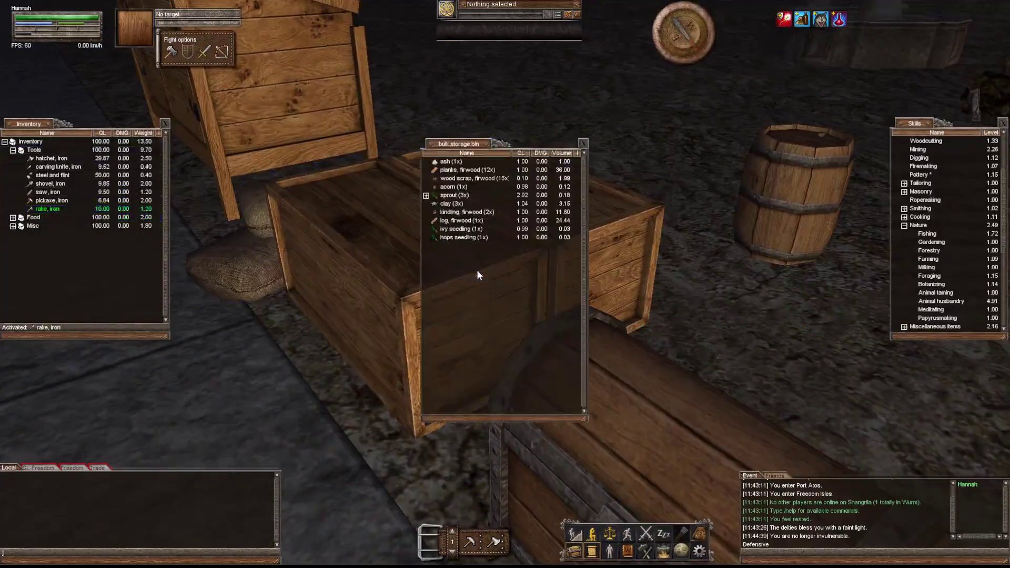
click(590, 146)
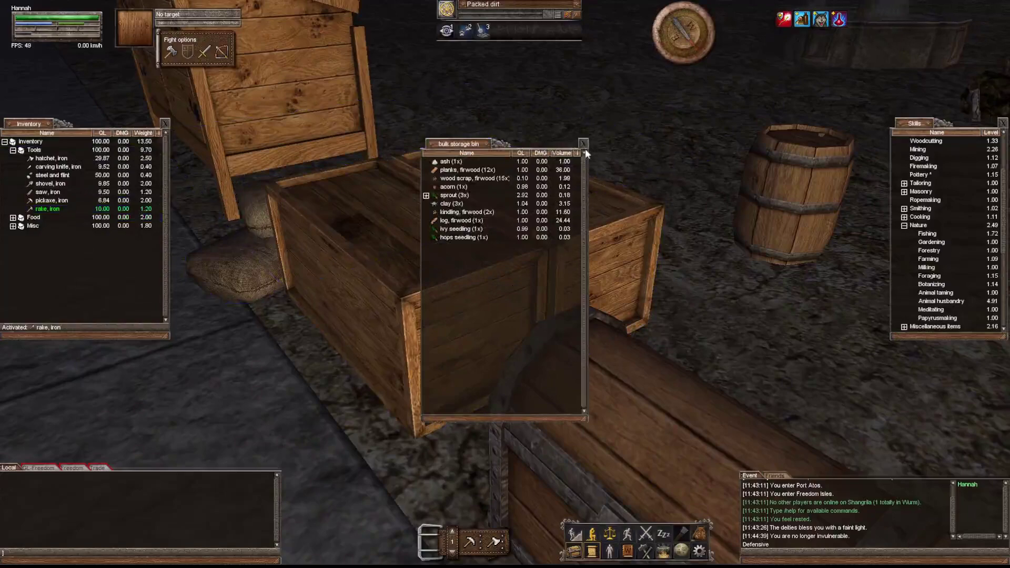
click(584, 144)
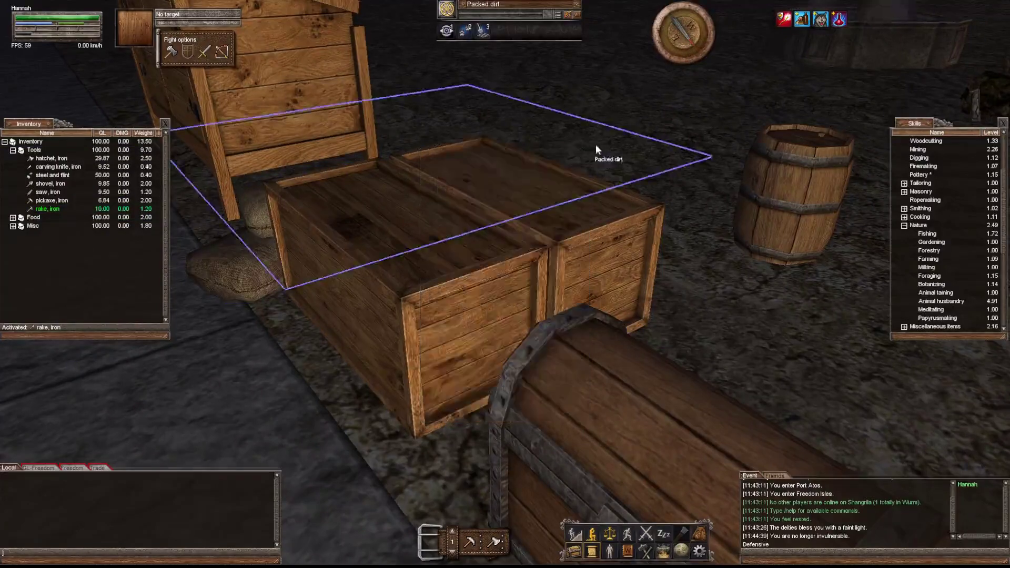
Walk onto the stone street, looking at the fence, lamp post and plowed field.
key(w)
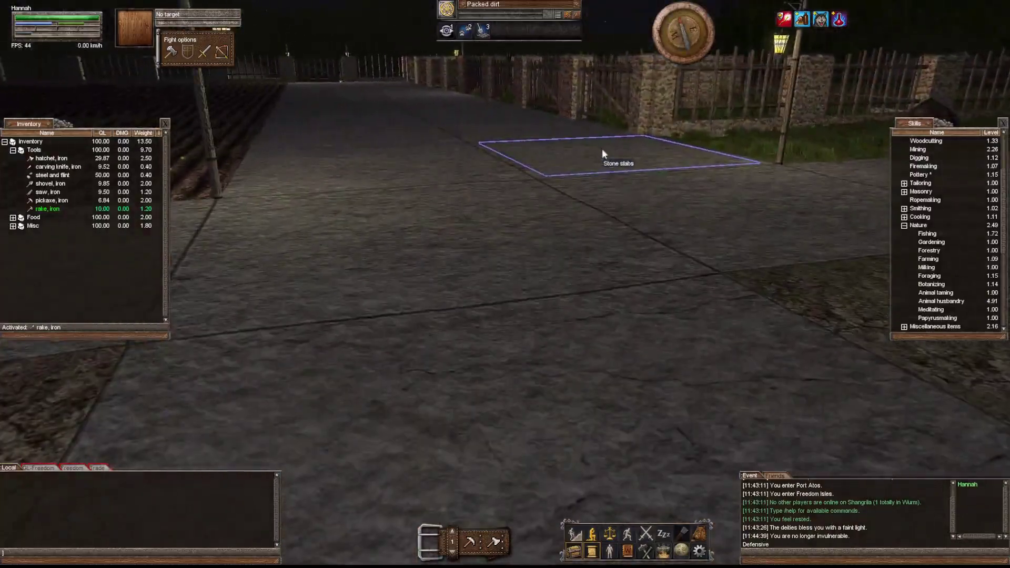
key(w)
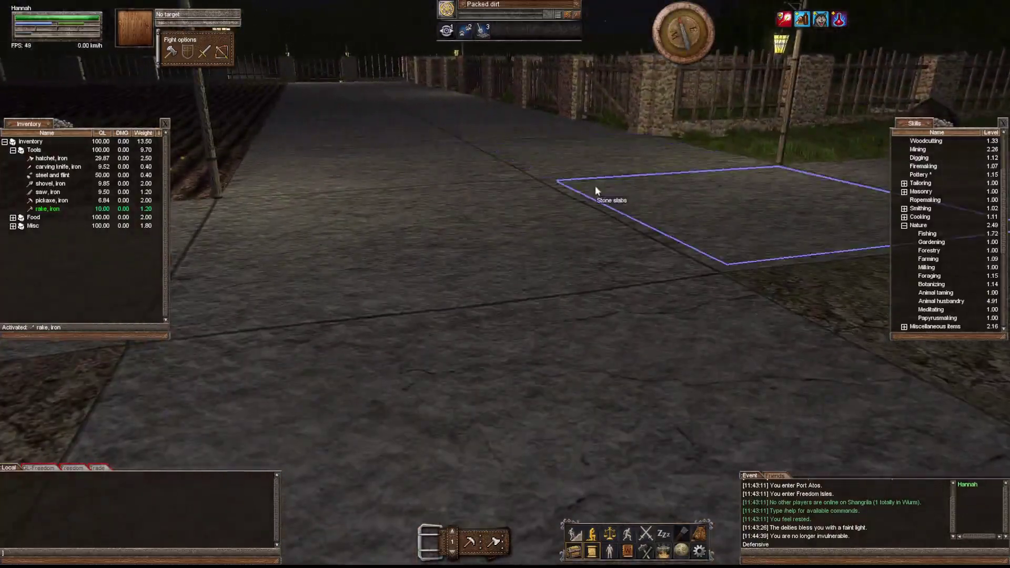
key(w)
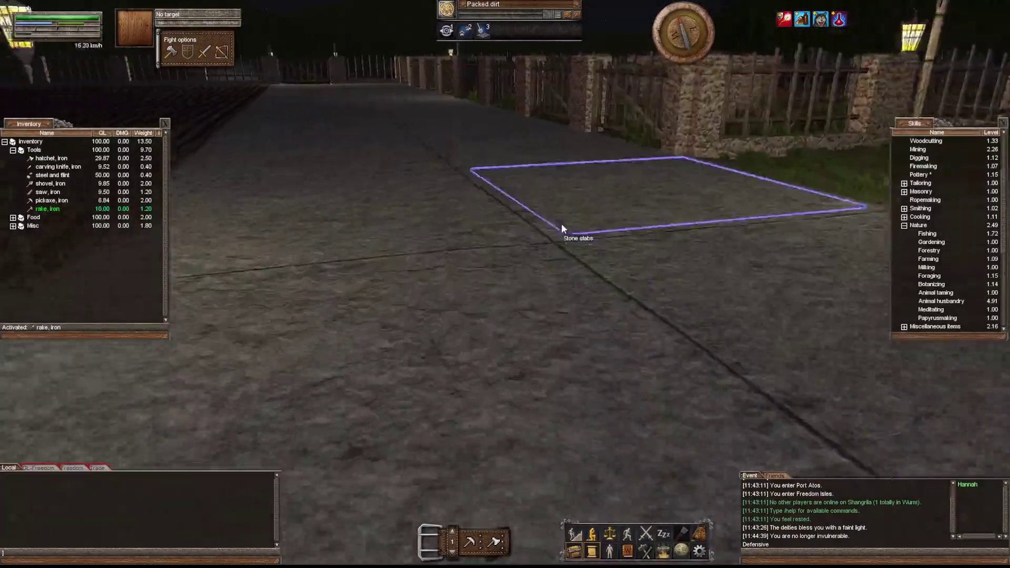
right_click(561, 224)
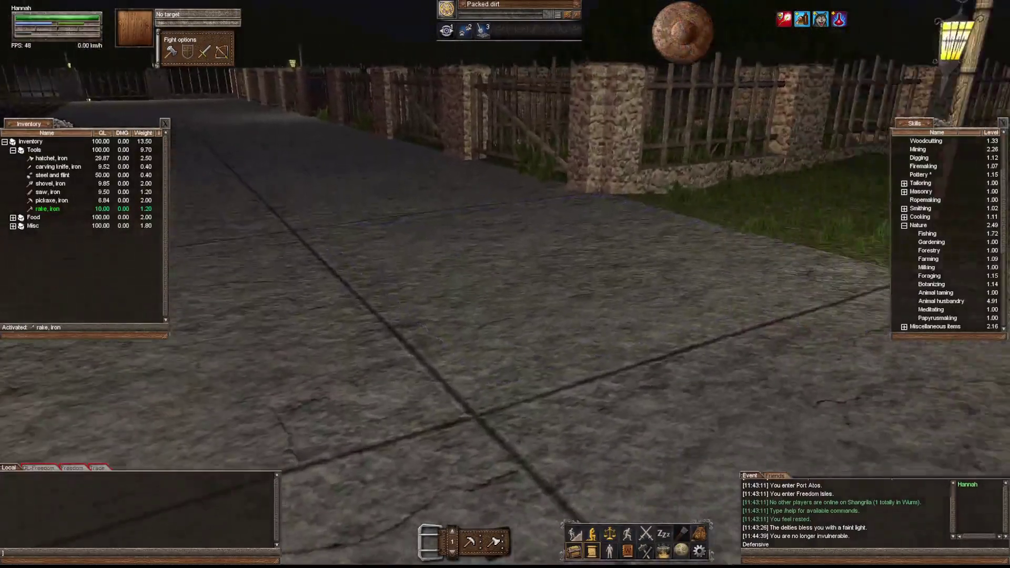
key(a)
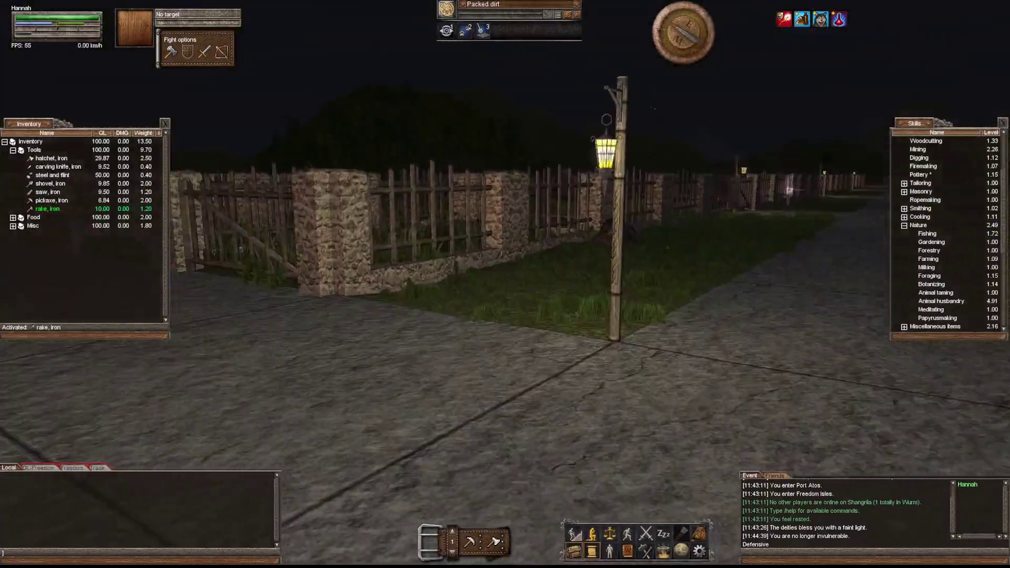
right_click(648, 214)
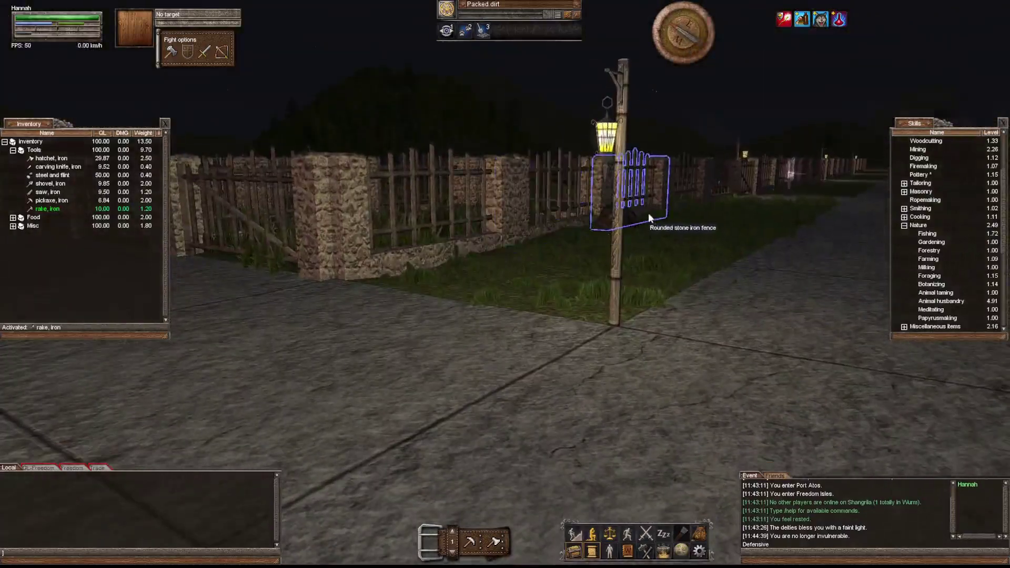
right_click(760, 363)
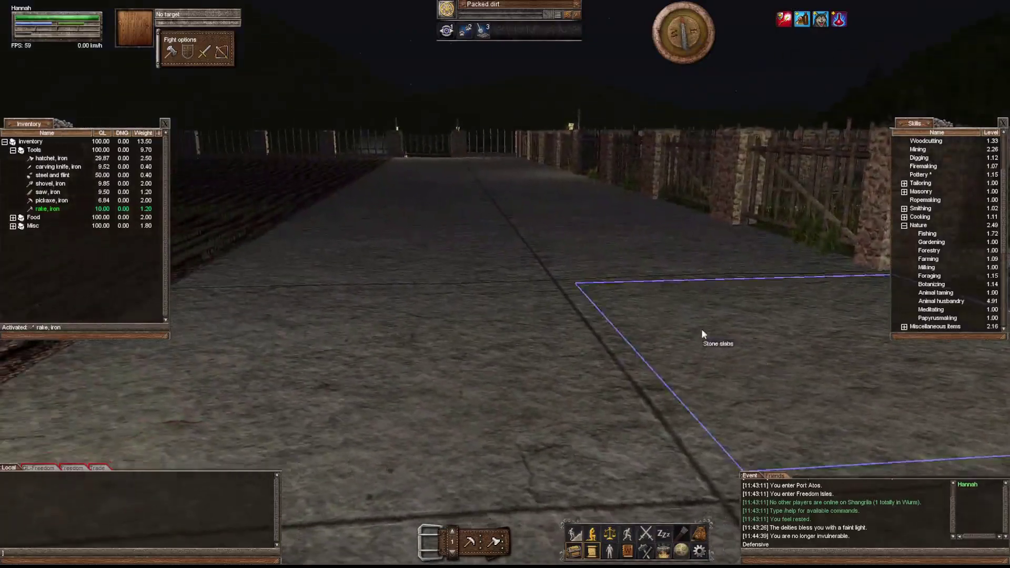
right_click(702, 329)
right_click(702, 329)
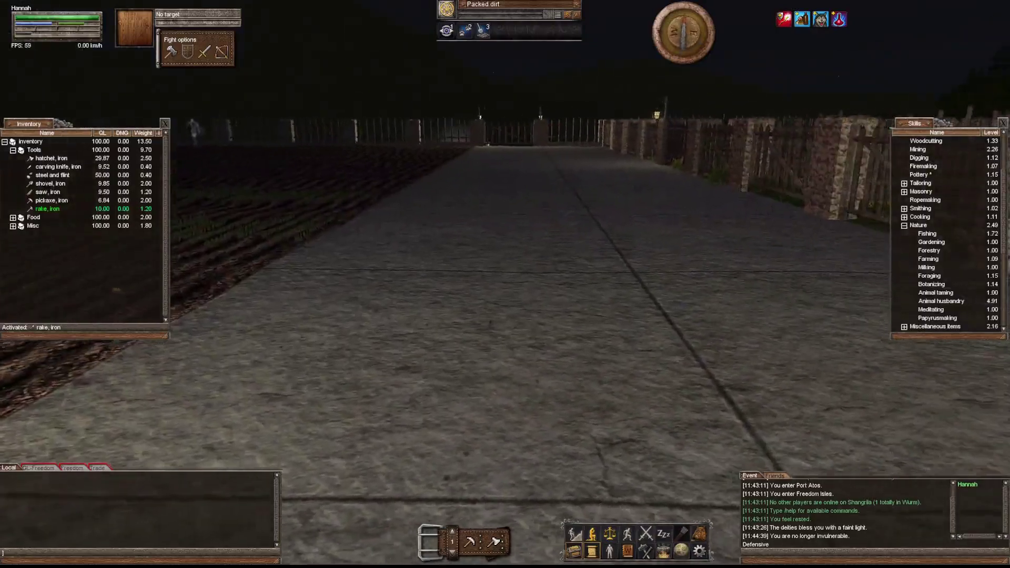
Mouse-look along the street and toward the stone-post fence and lantern.
right_click(576, 331)
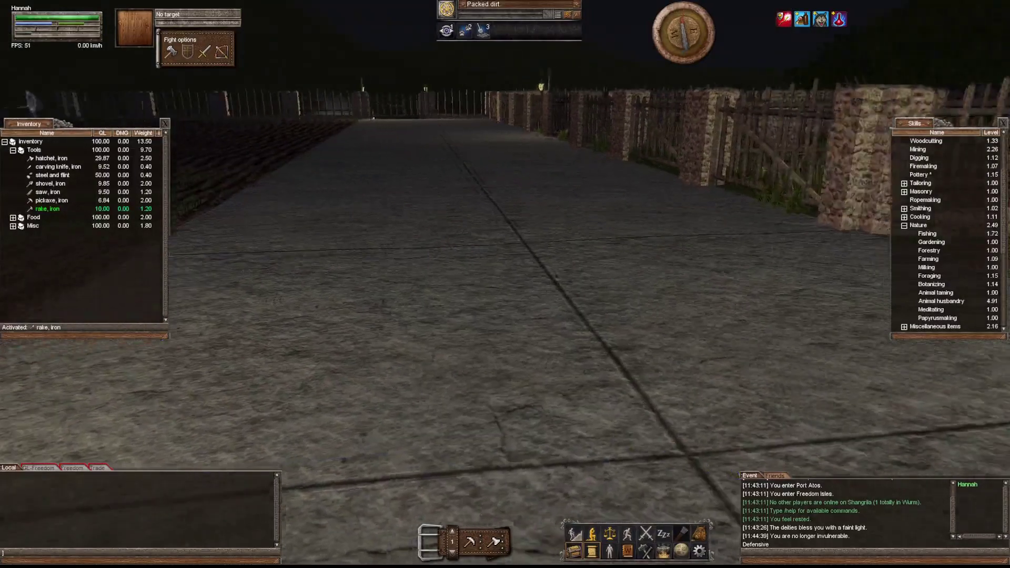
right_click(459, 290)
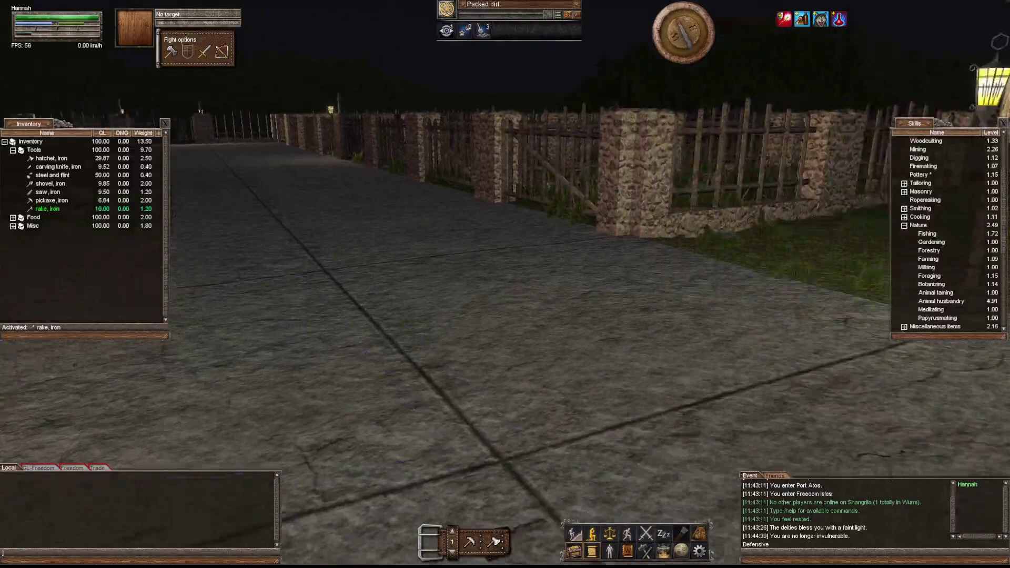
right_click(496, 298)
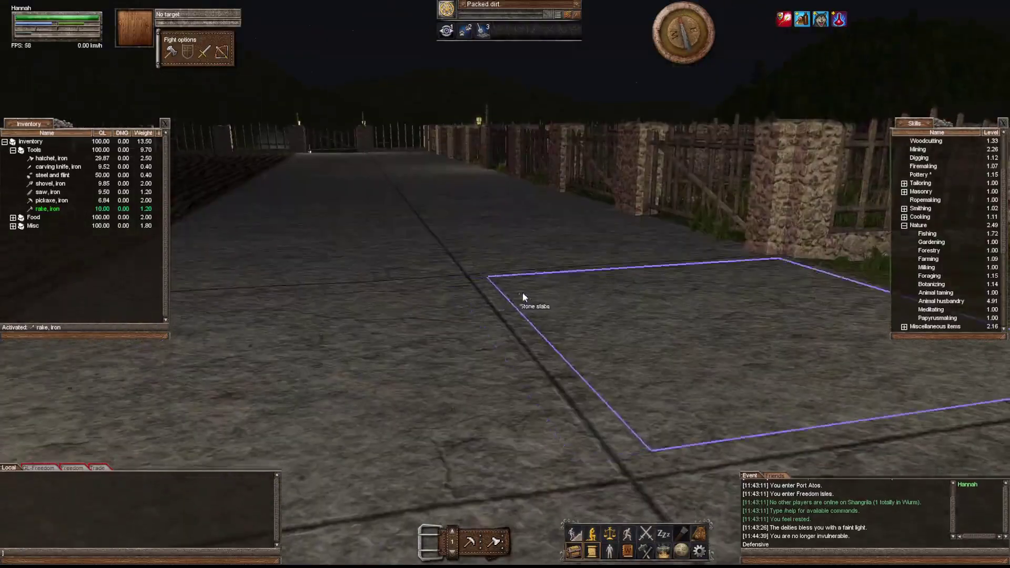
right_click(523, 292)
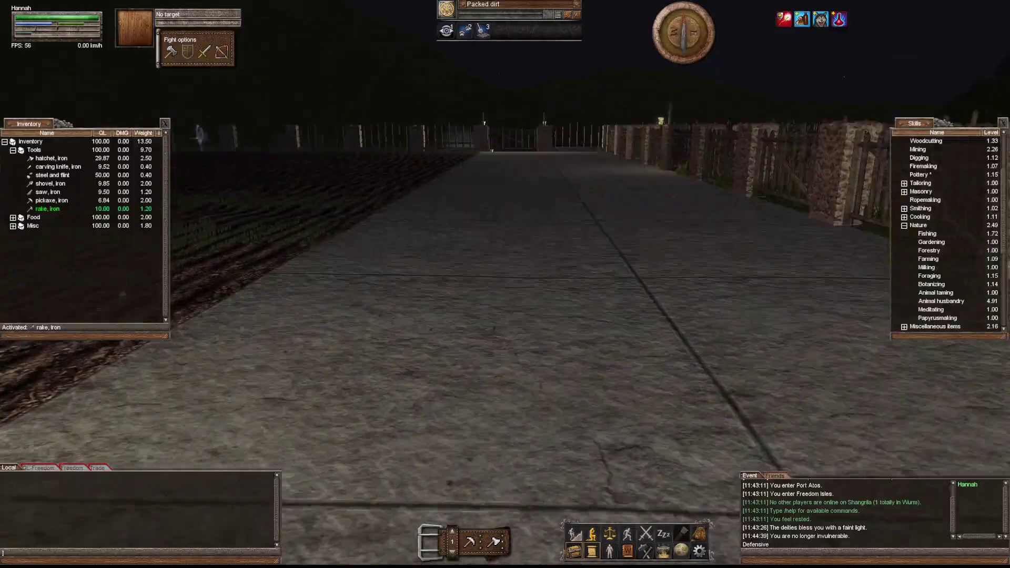
right_click(469, 283)
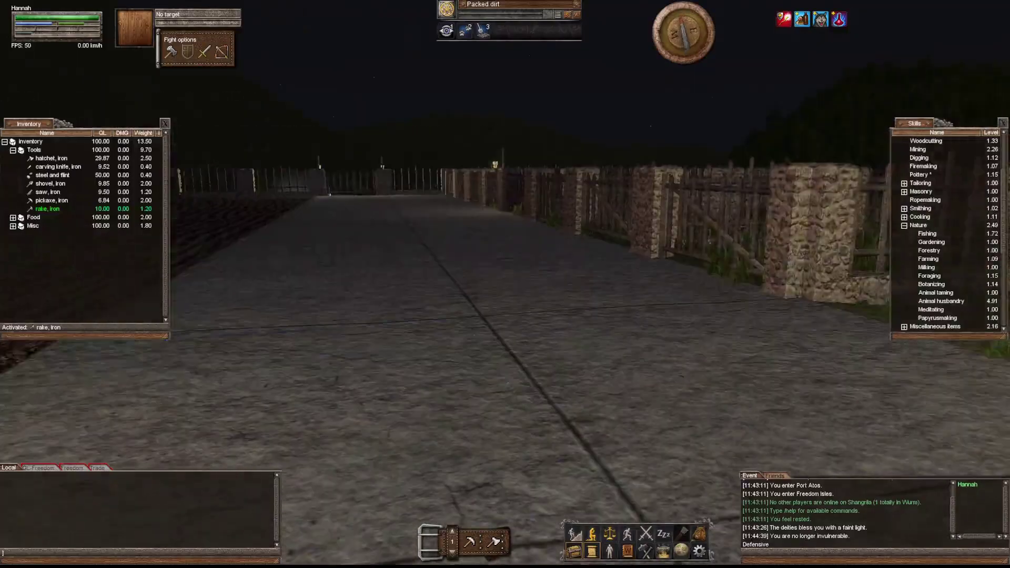
right_click(508, 331)
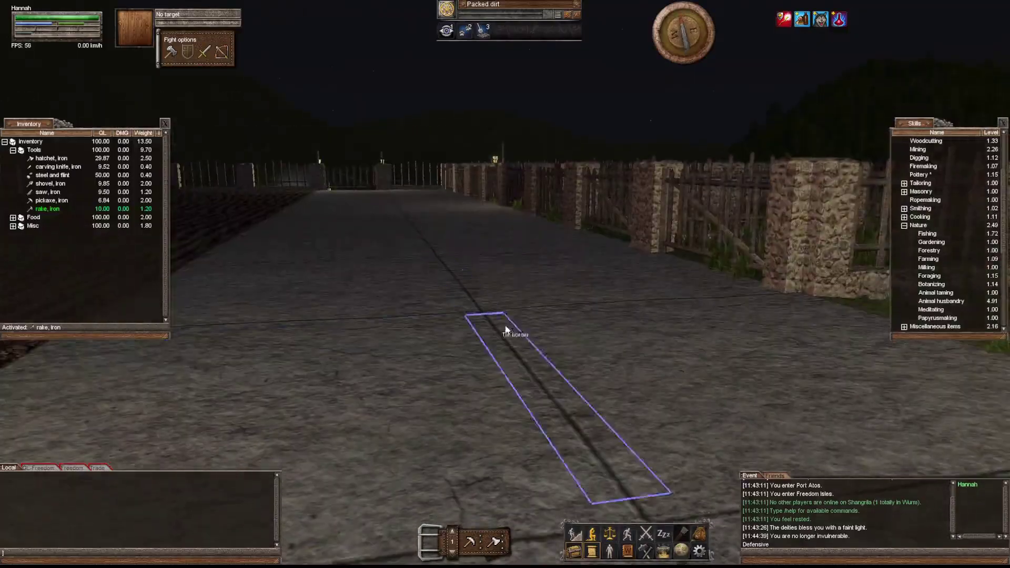
right_click(565, 325)
right_click(541, 329)
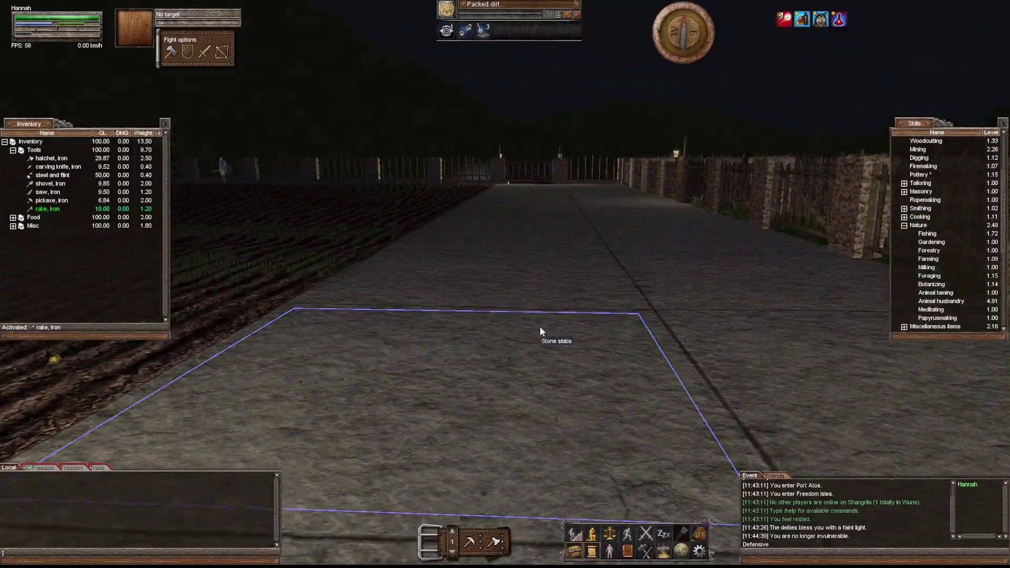
right_click(539, 326)
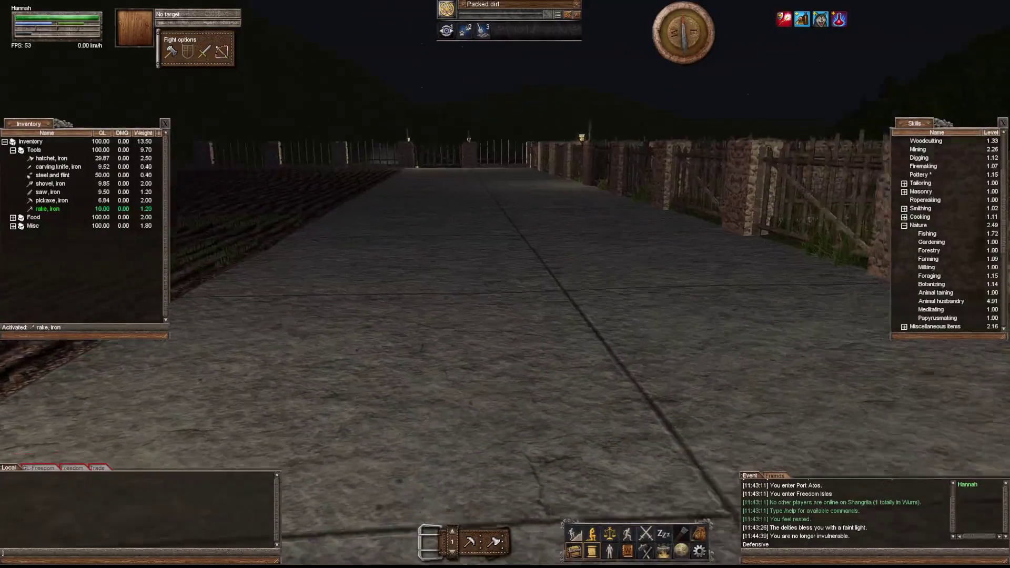
right_click(539, 325)
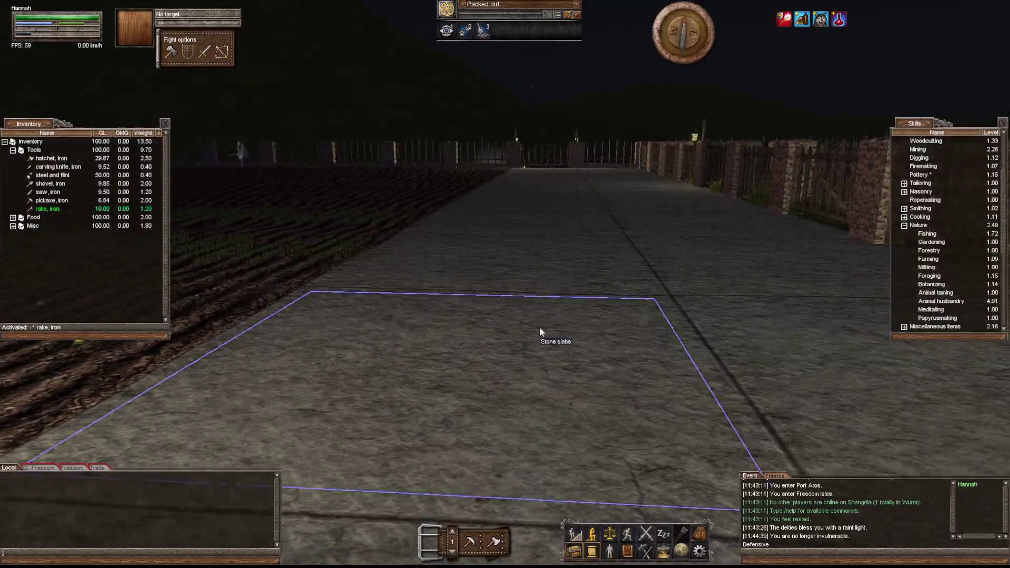
right_click(539, 327)
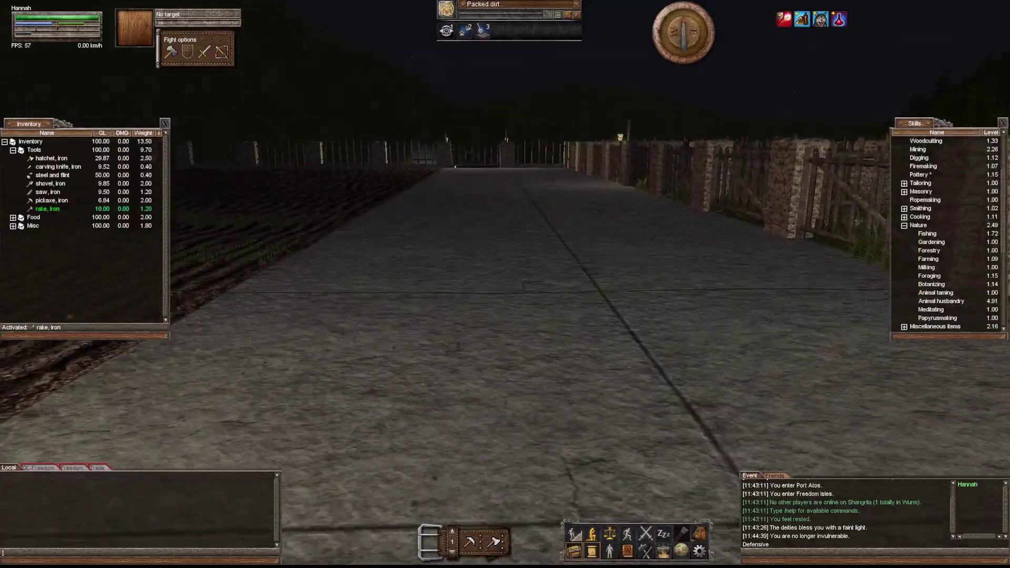
right_click(539, 327)
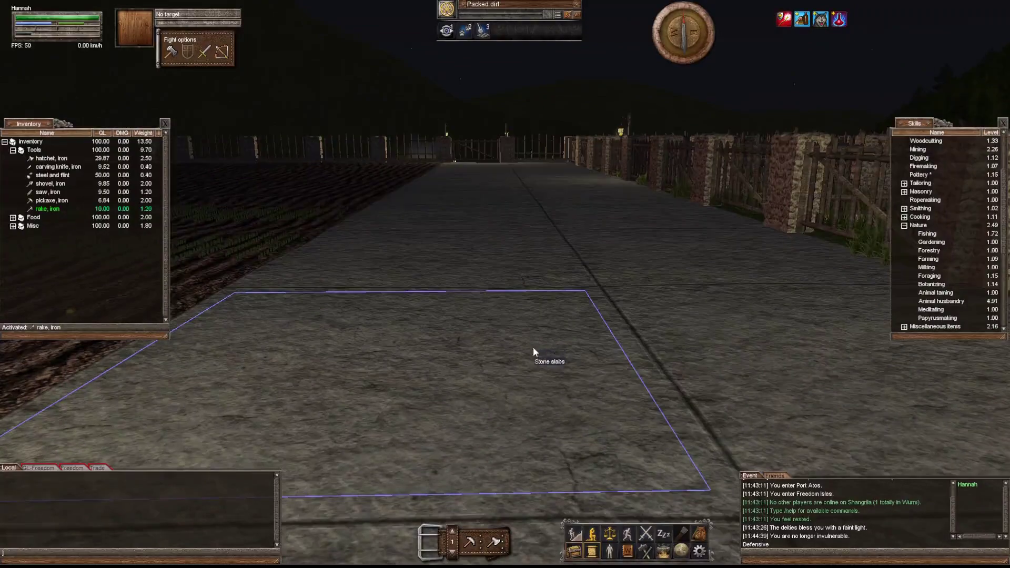
Look toward the fields and lamp post, then along the road to the stone fence.
right_click(535, 365)
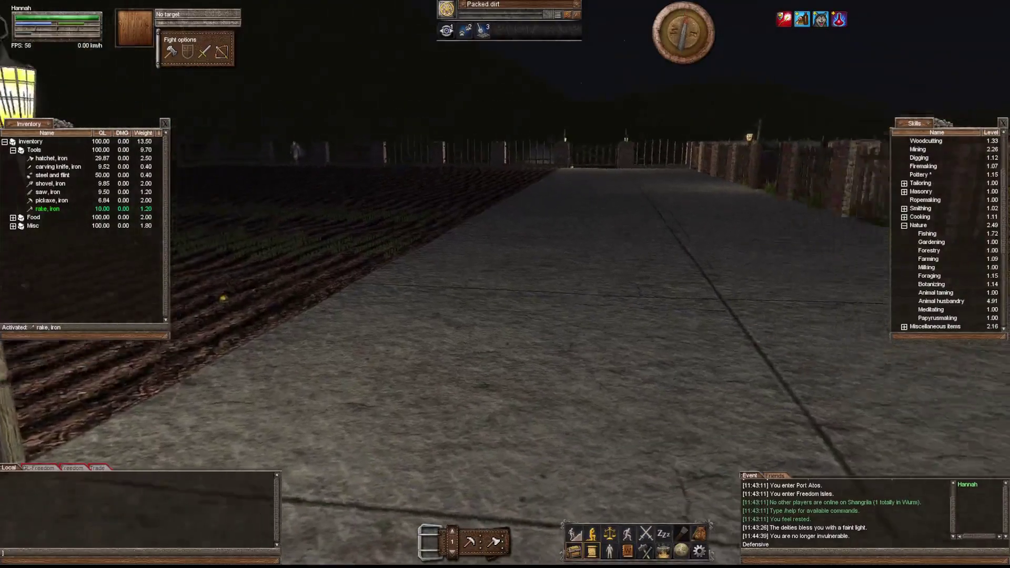
right_click(538, 358)
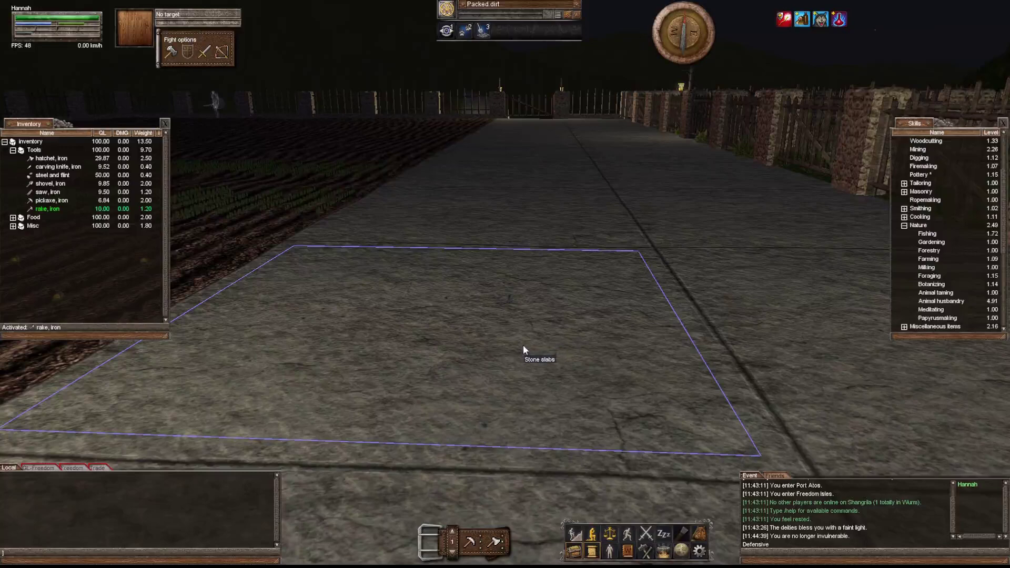
right_click(523, 345)
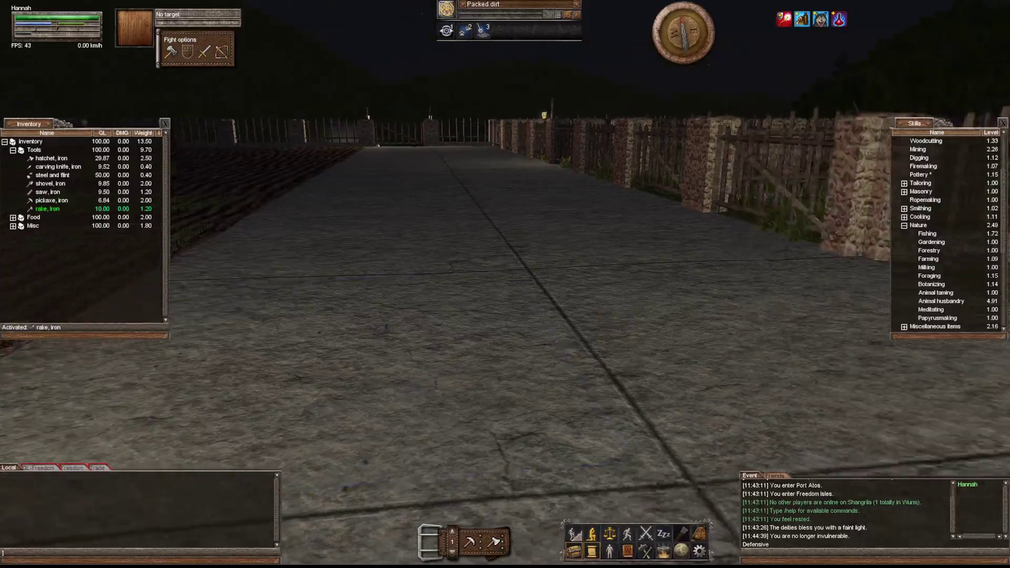
right_click(526, 350)
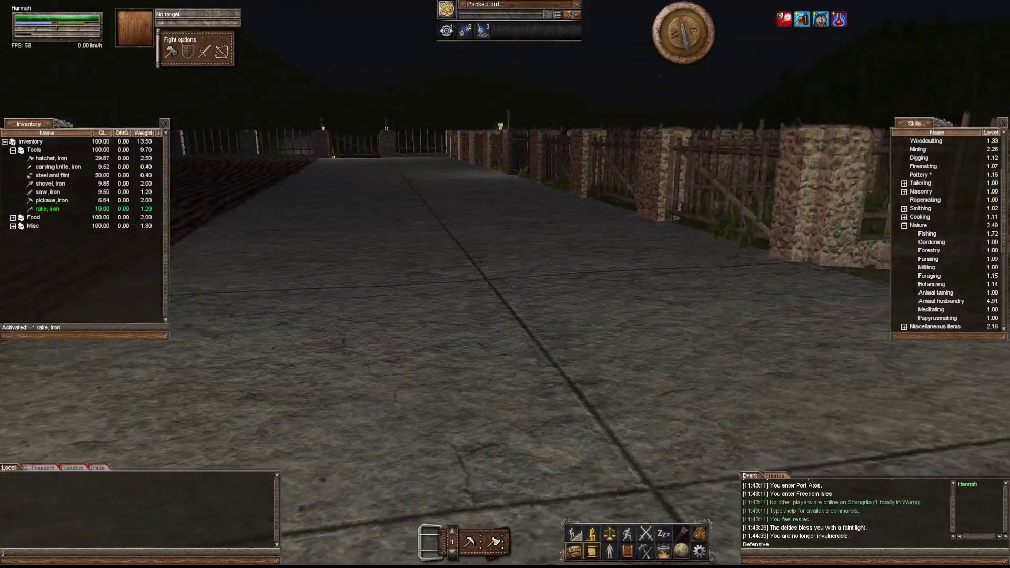
right_click(500, 347)
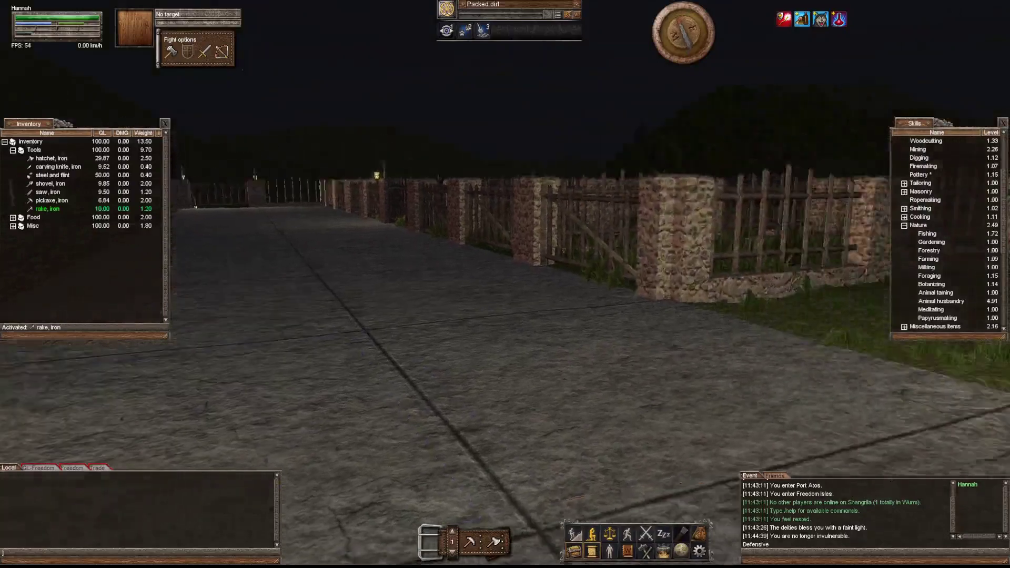